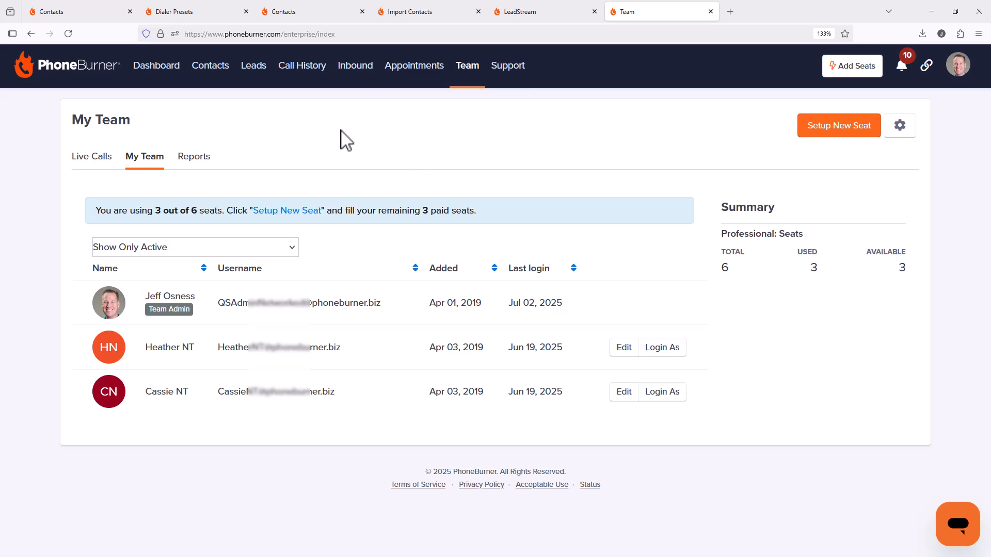
Open the contacts list and look over its available settings and tools.
left_click(209, 73)
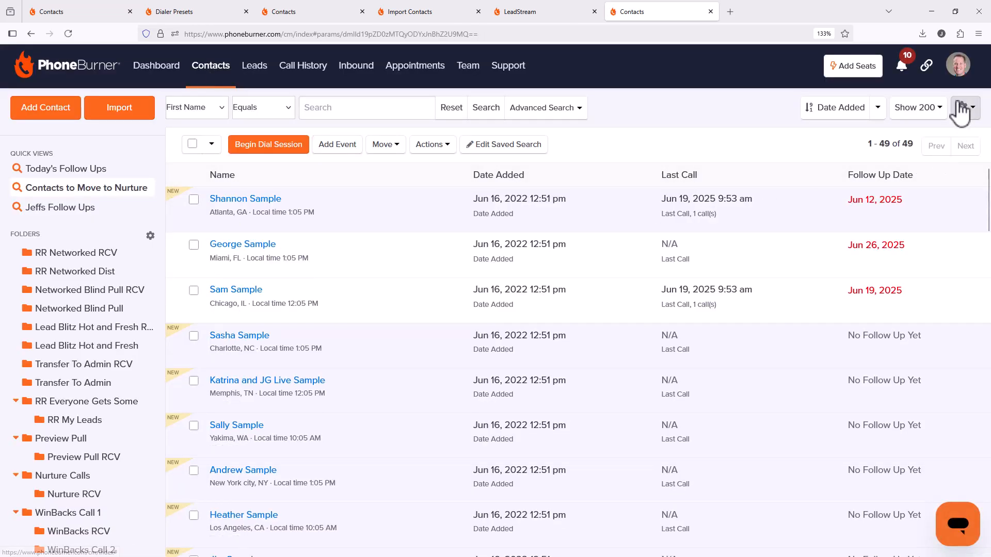
left_click(960, 107)
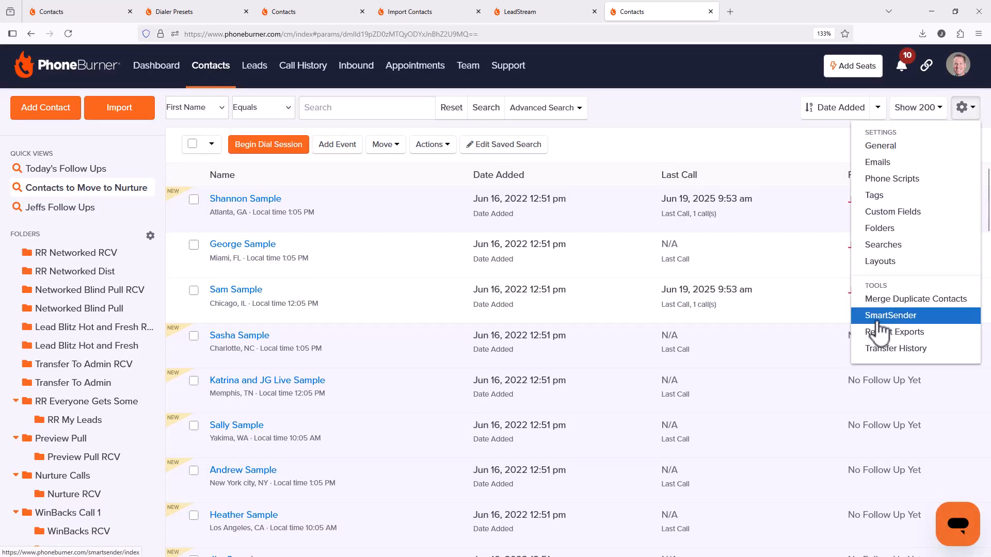
left_click(692, 125)
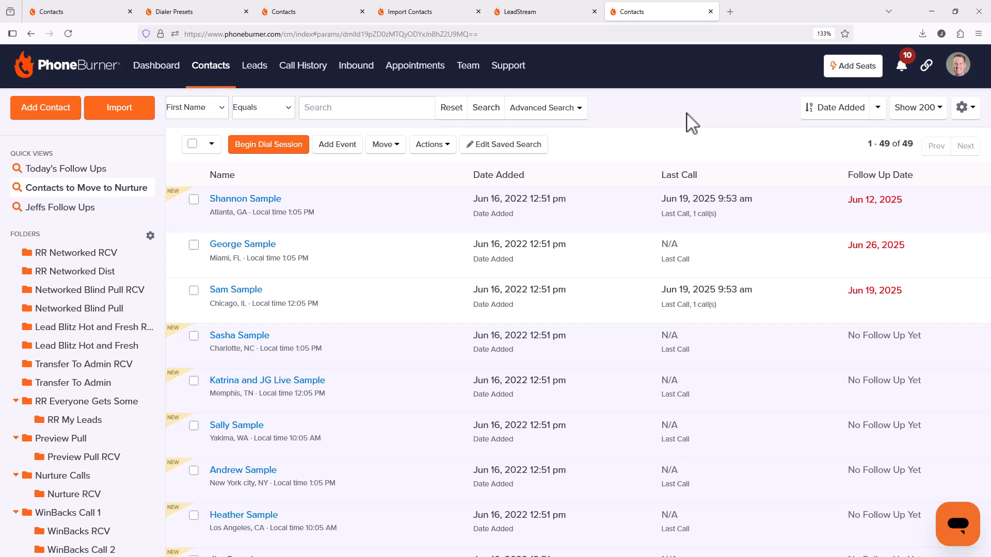
left_click(961, 114)
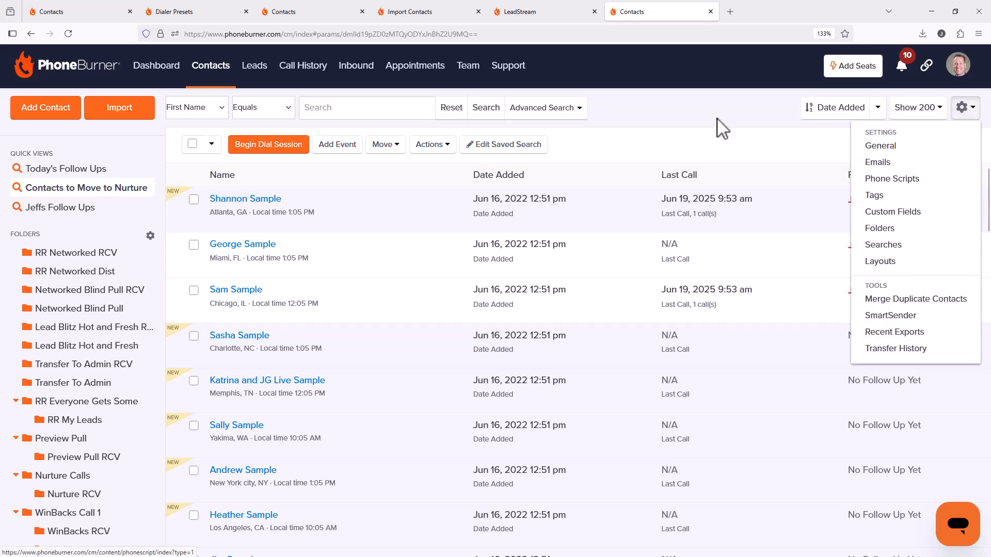
left_click(717, 131)
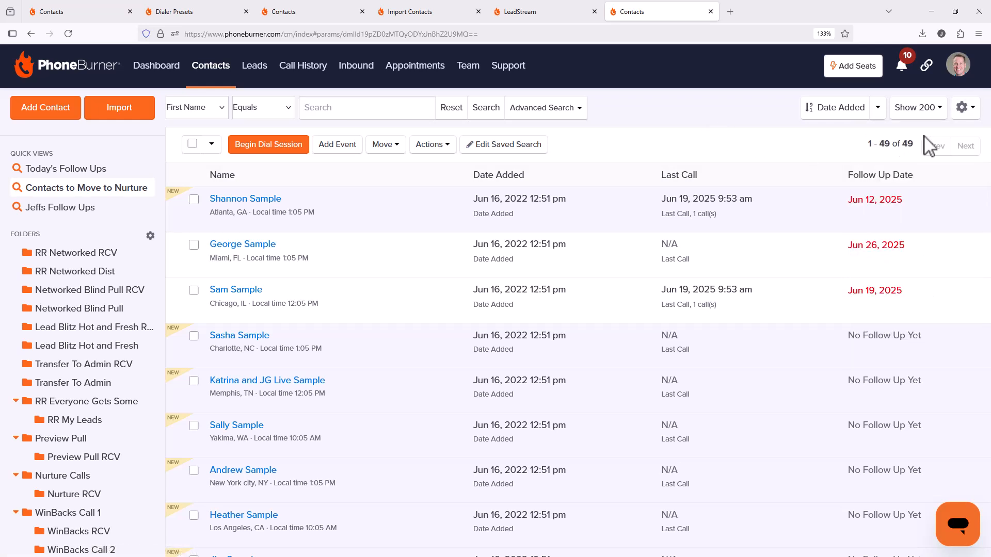
Open the LeadStream settings from the quick links and start creating a new LeadStream.
left_click(926, 67)
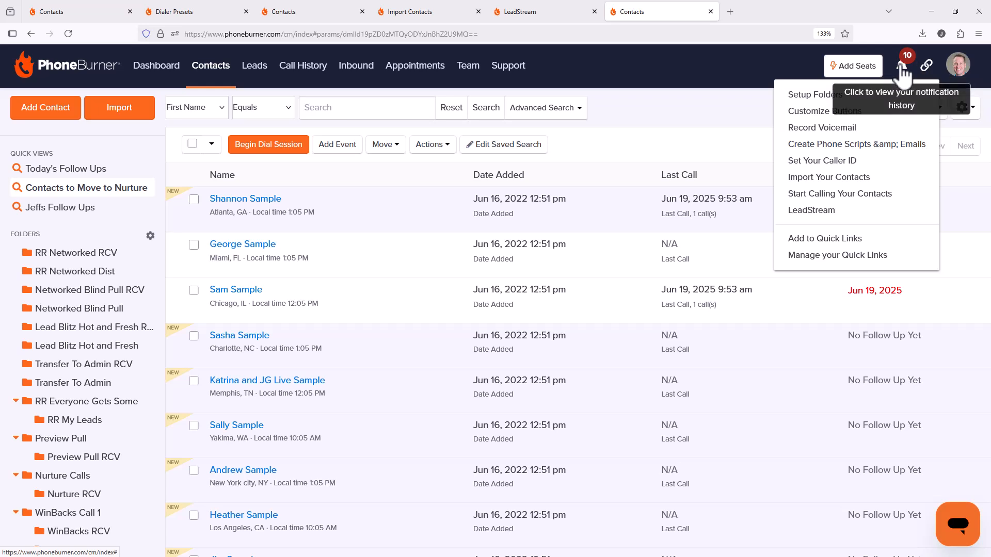
left_click(829, 211)
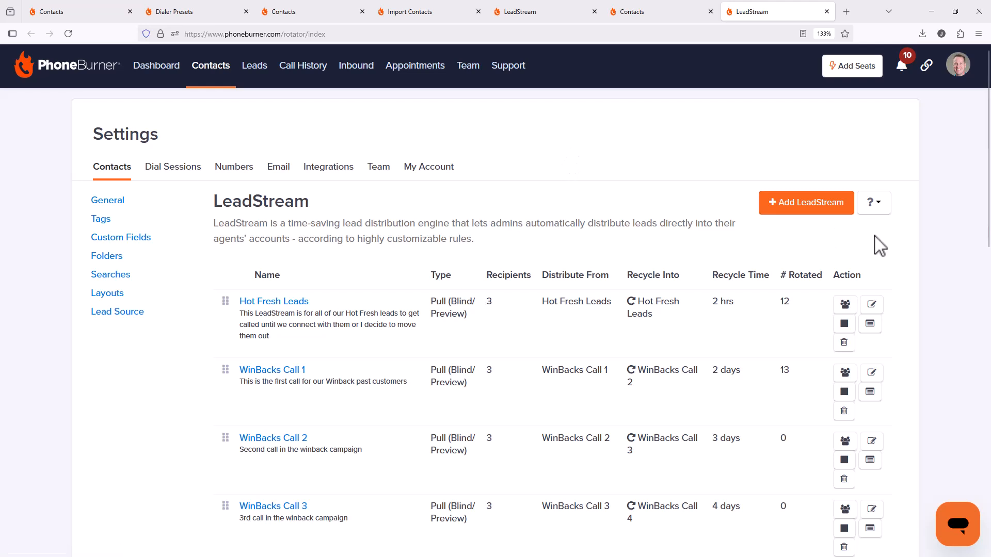
left_click(808, 206)
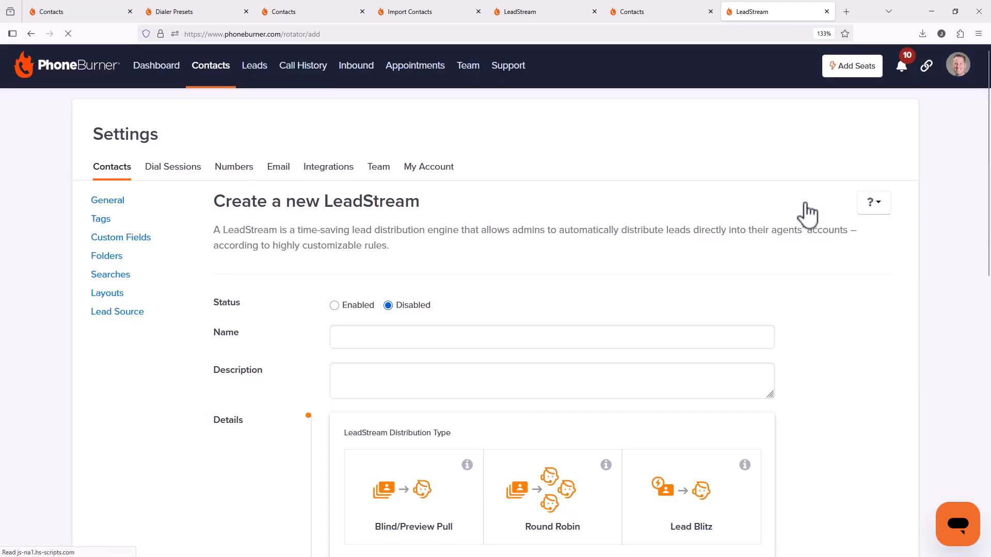
Enable the new LeadStream and name it Networked LeadBlitz.
left_click(352, 308)
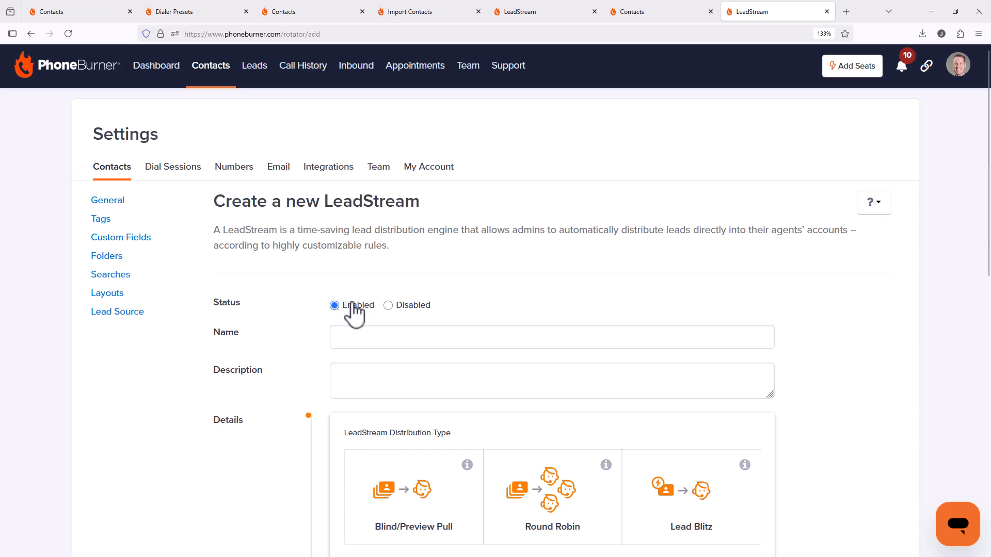
left_click(389, 335)
type("N")
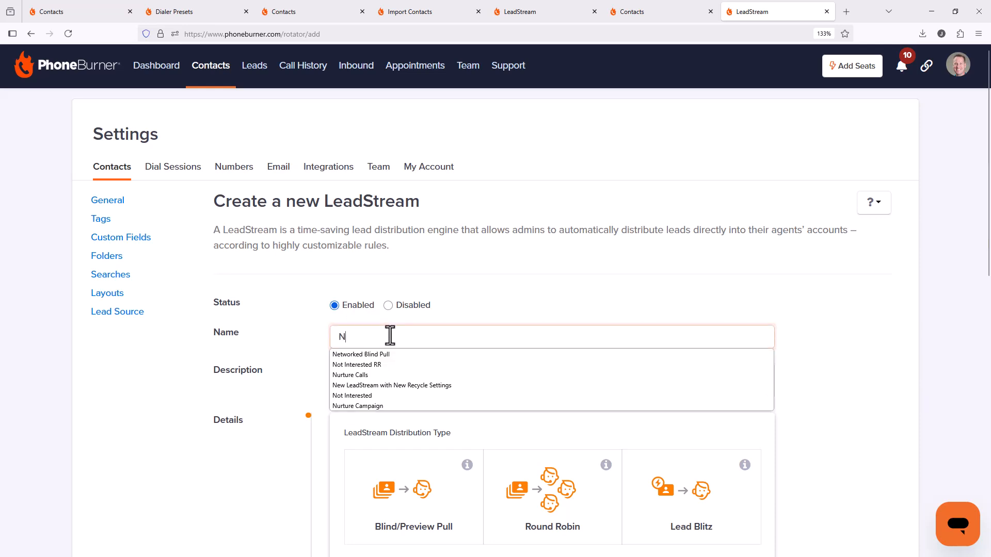
type("etworked LeadBlit")
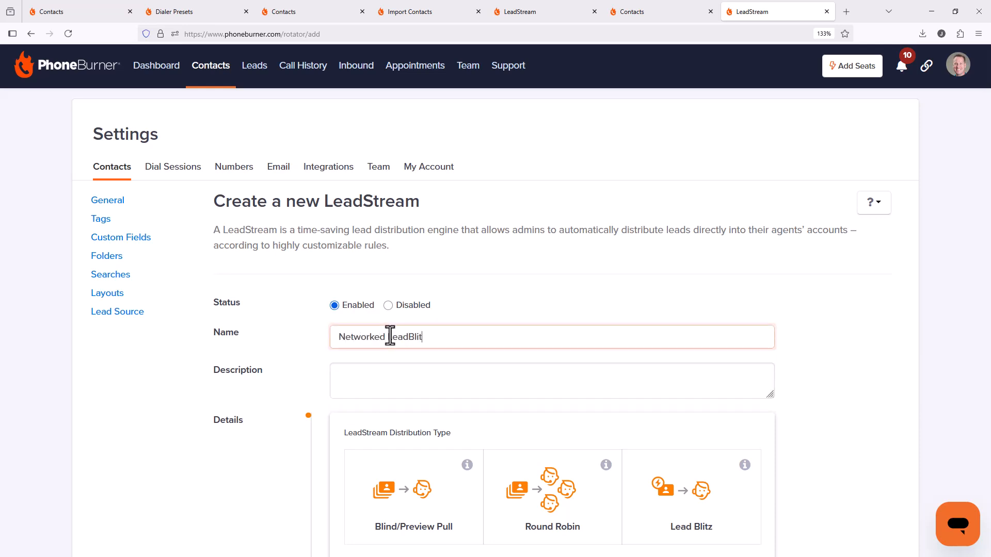
type("z")
Enter the description "This is a LeadBlitz LeadStream setup in a Networked account to show the things you may want to consider".
left_click(402, 377)
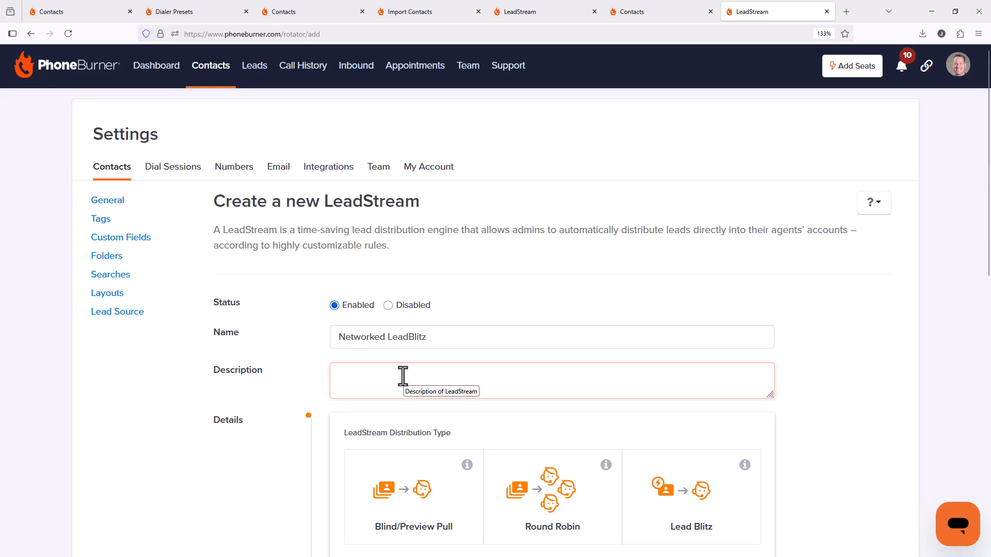
type("This is a LeadBlitz LeadStream setup ")
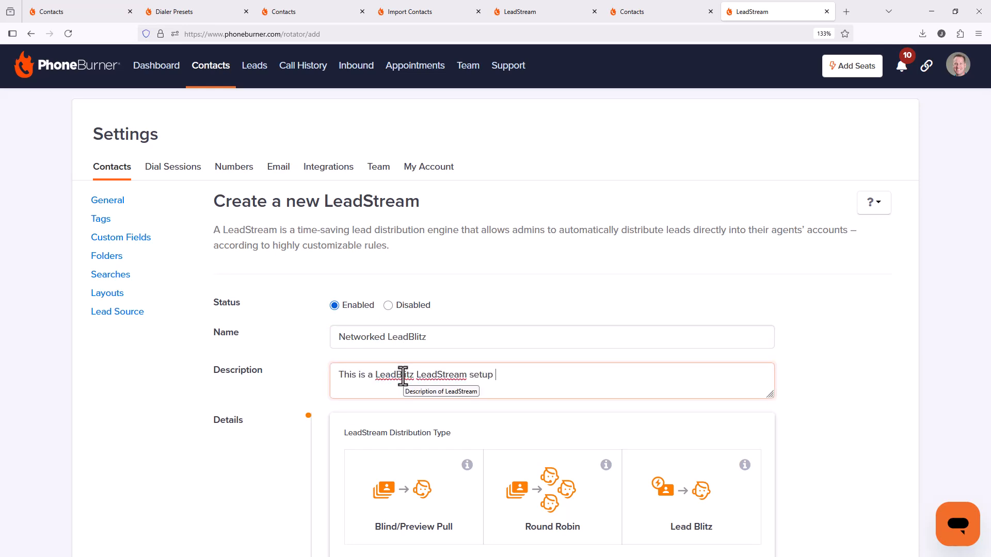
type("in a Networked account to show the things you may want to consider")
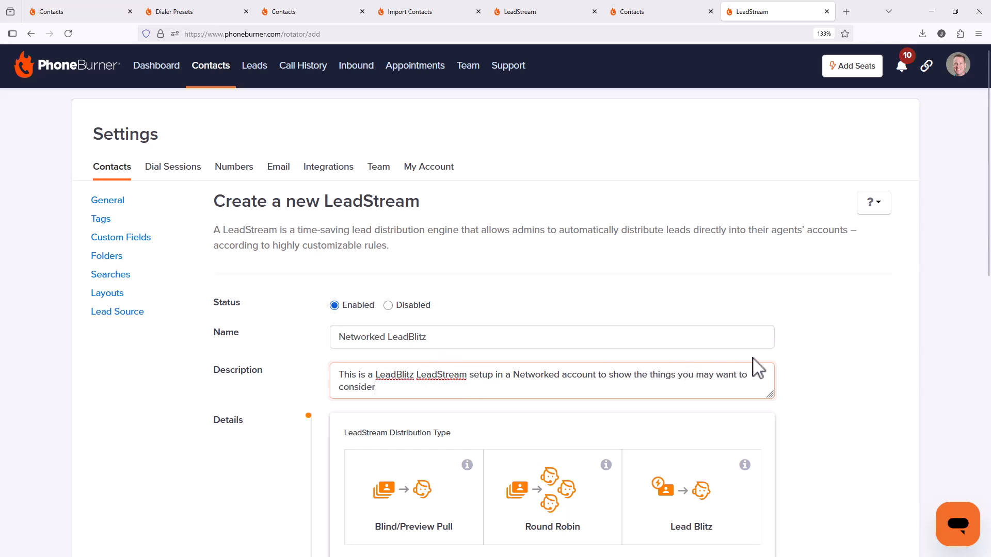
Choose Lead Blitz as the distribution type and create a distribution folder named Networked LeadBlitz, copying that name for reuse.
scroll(754, 367, "down", 5)
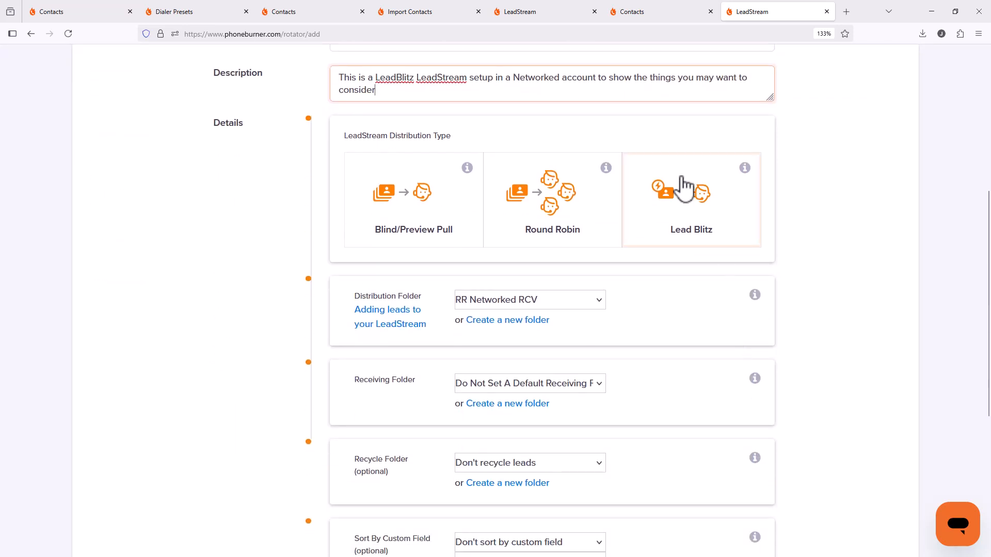
left_click(682, 192)
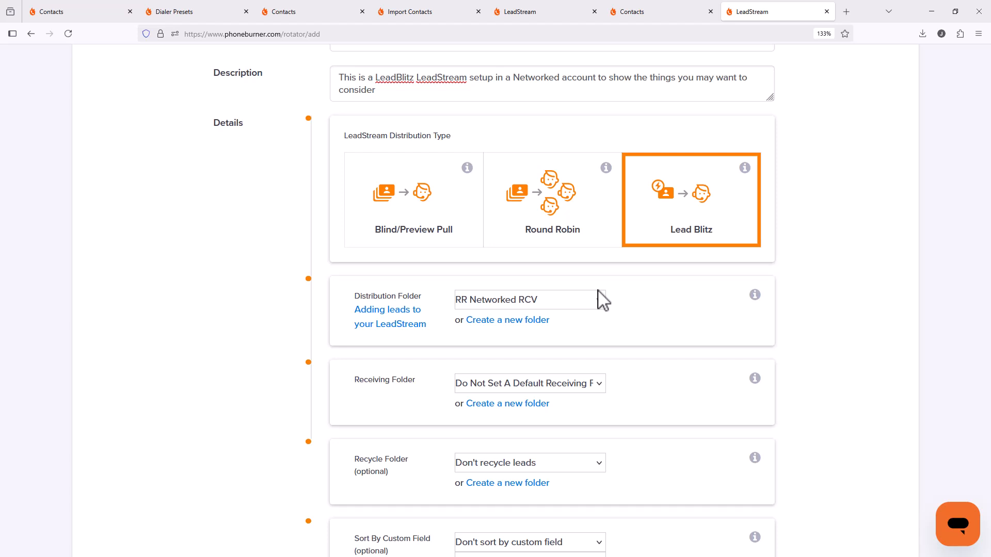
left_click(523, 321)
left_click(463, 186)
type("Networked LeadBlit")
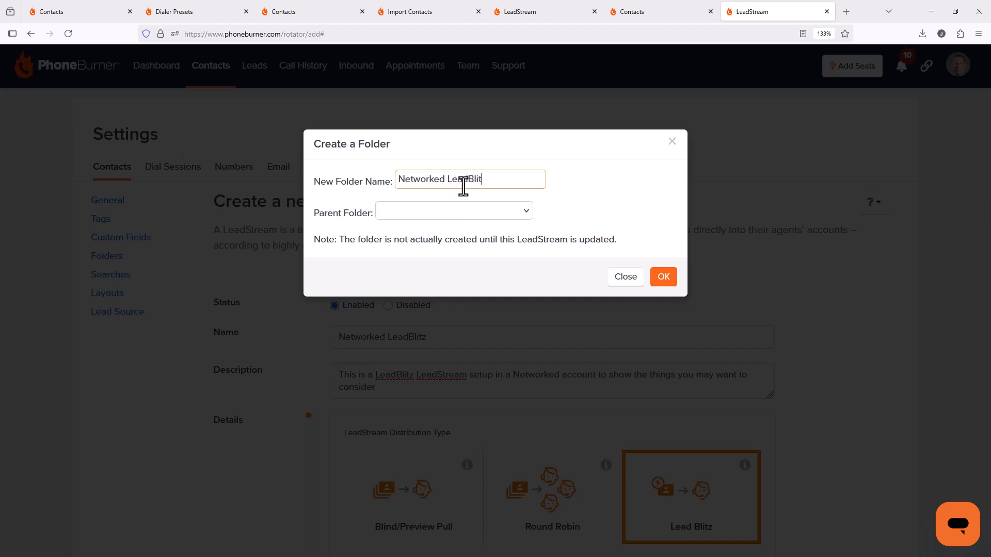
type("z")
key("ctrl+a")
key("ctrl+c")
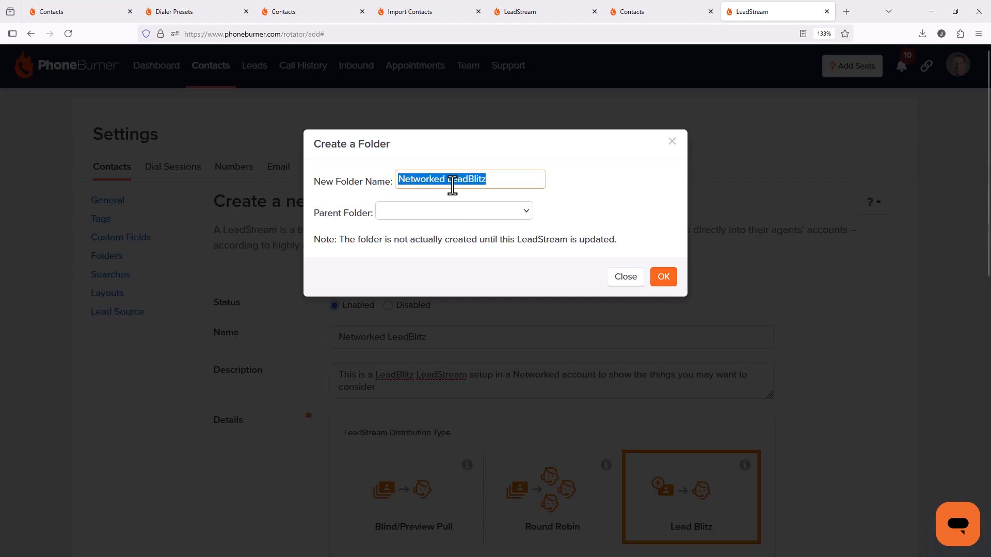
left_click(663, 277)
Create a receiving folder named Networked LeadBlitz RCV for the LeadStream.
scroll(570, 270, "down", 7)
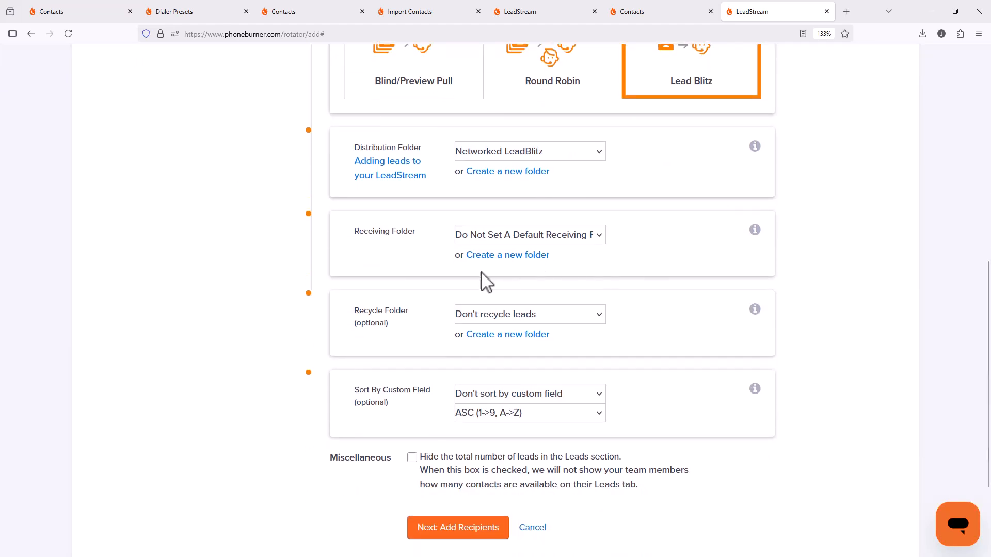
left_click(503, 263)
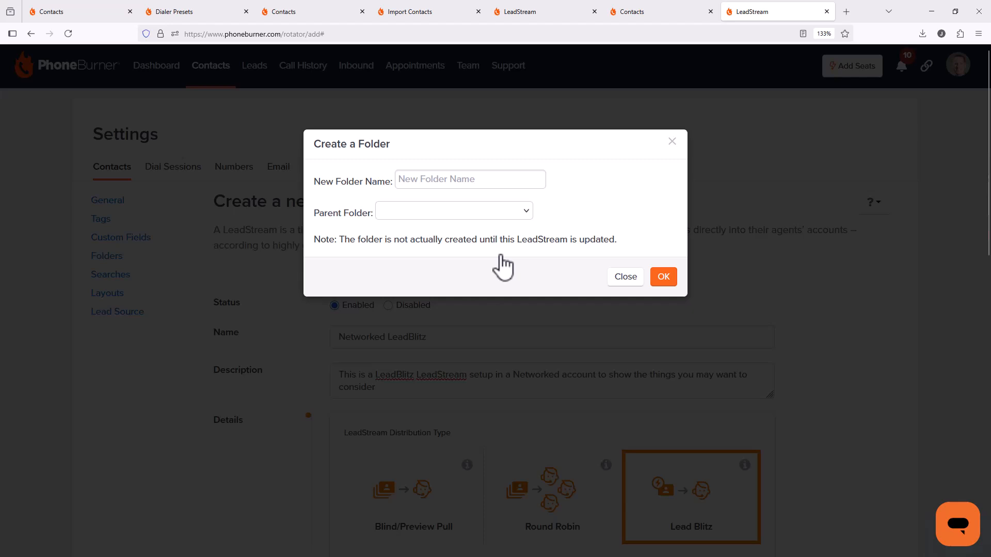
left_click(425, 180)
key("ctrl+v")
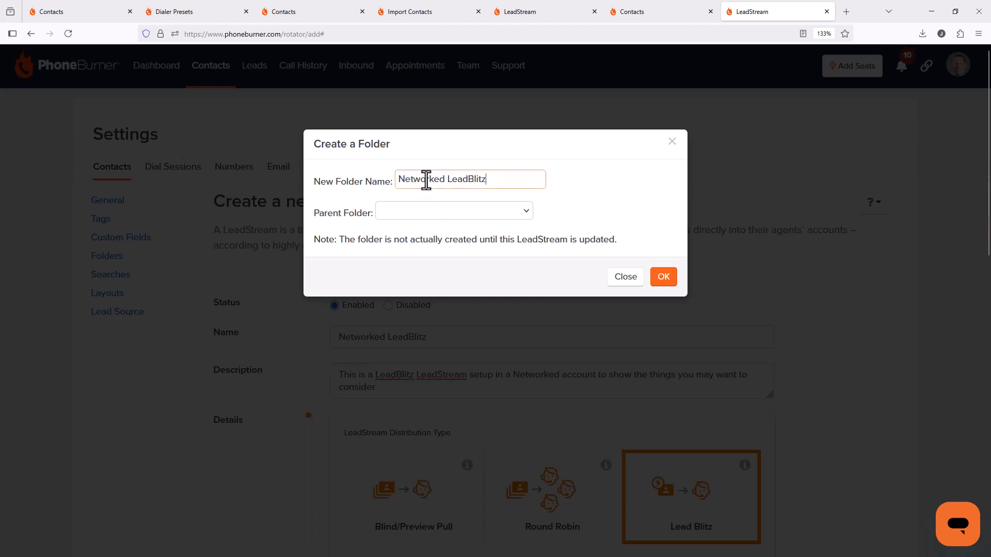
type("RCV")
left_click(663, 279)
Look through the recycle folder choices, keep "Don't recycle leads", and save the LeadStream to proceed to adding recipients.
scroll(649, 281, "down", 8)
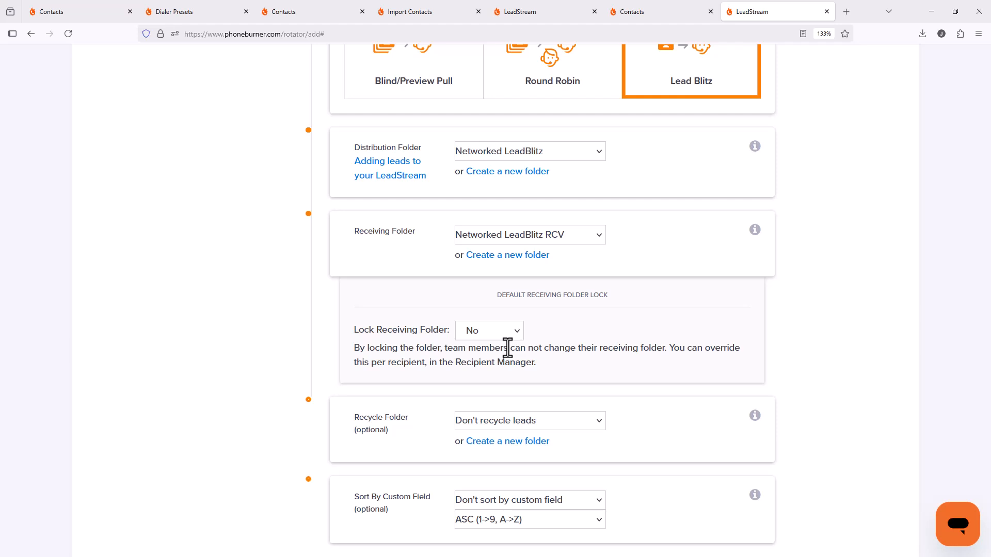
scroll(508, 347, "down", 4)
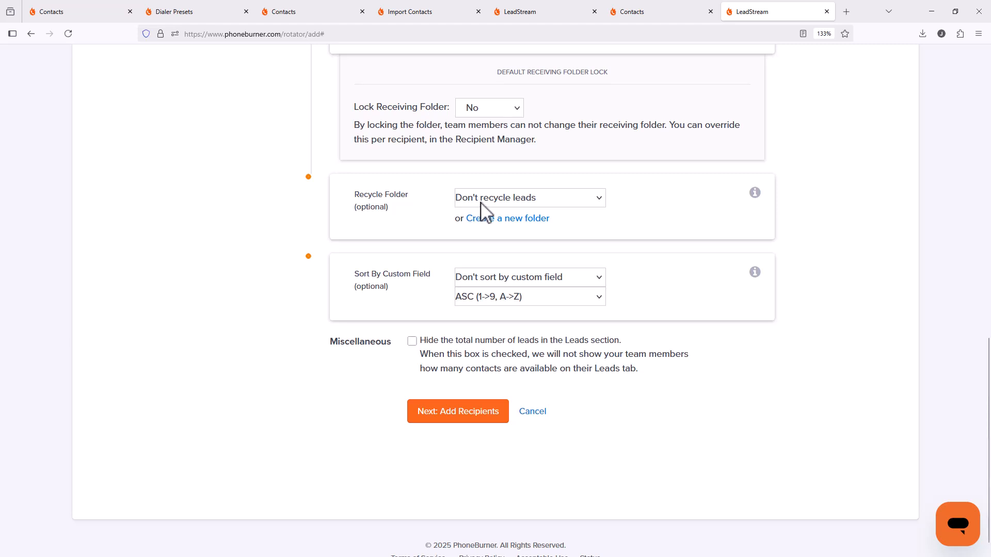
left_click(497, 201)
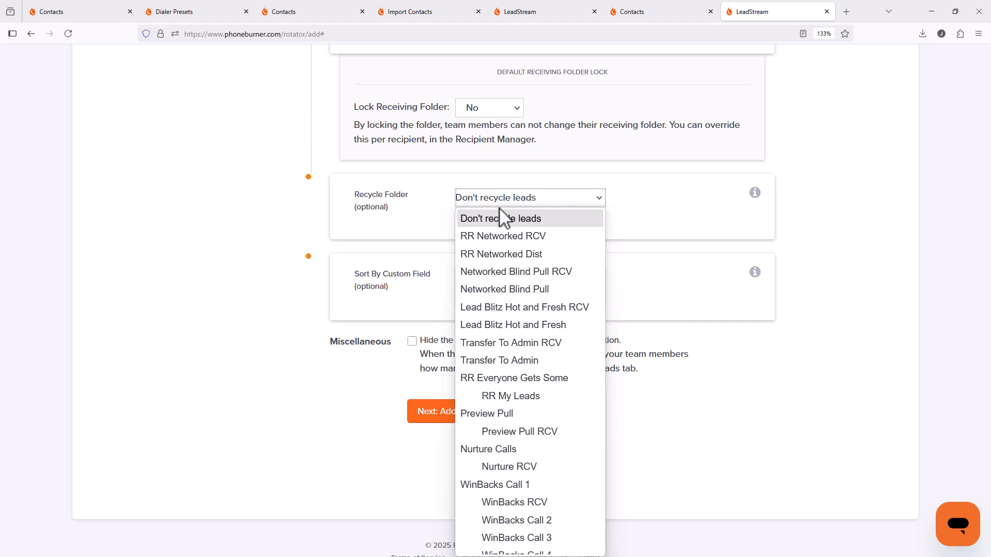
scroll(499, 214, "down", 2)
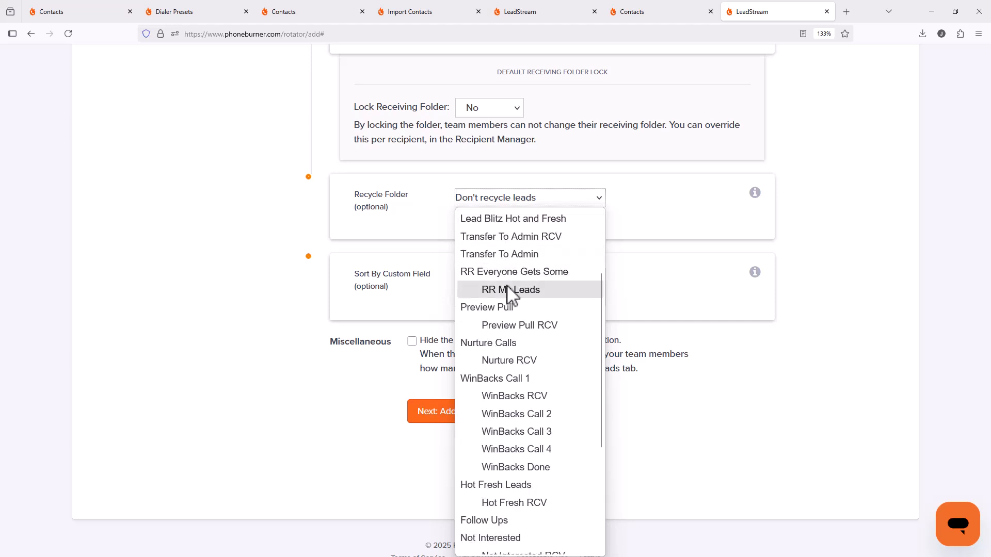
left_click(630, 203)
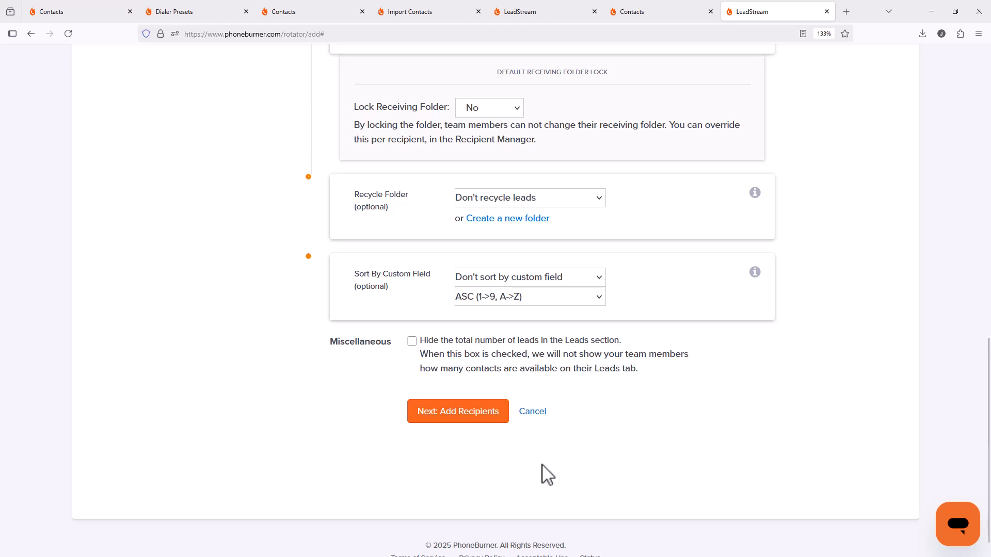
left_click(474, 422)
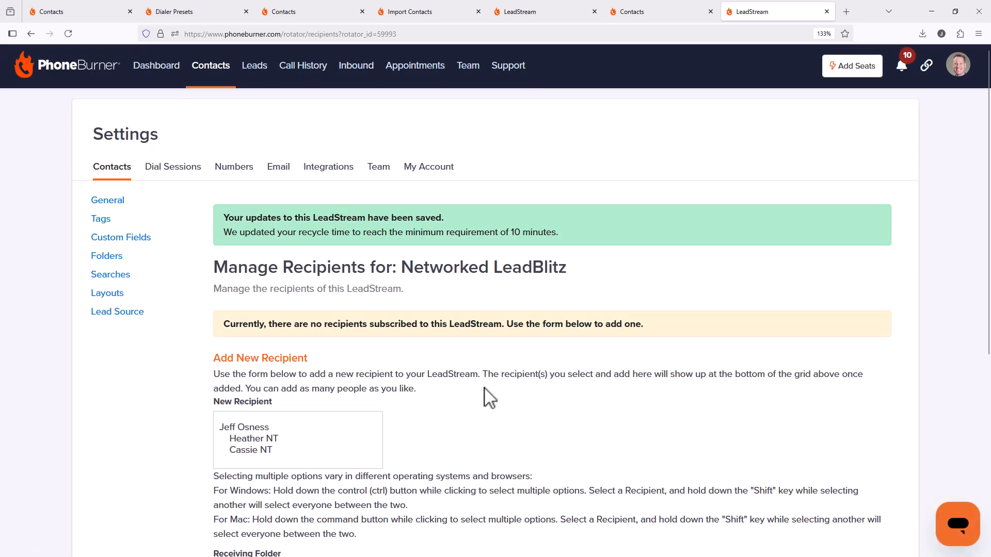
Select the team admin as the new recipient and choose the admin's own leads folder as the receiving folder.
scroll(483, 398, "down", 5)
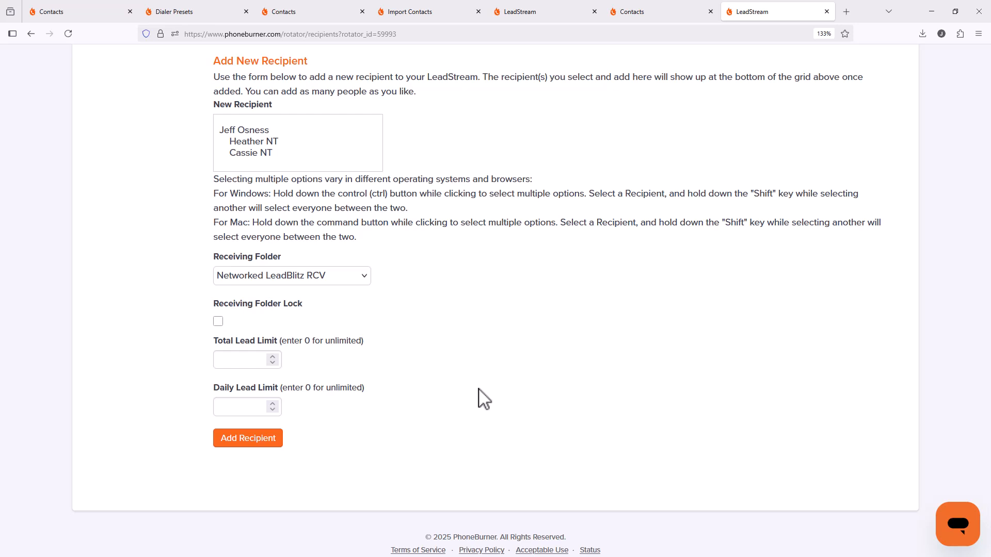
left_click(356, 275)
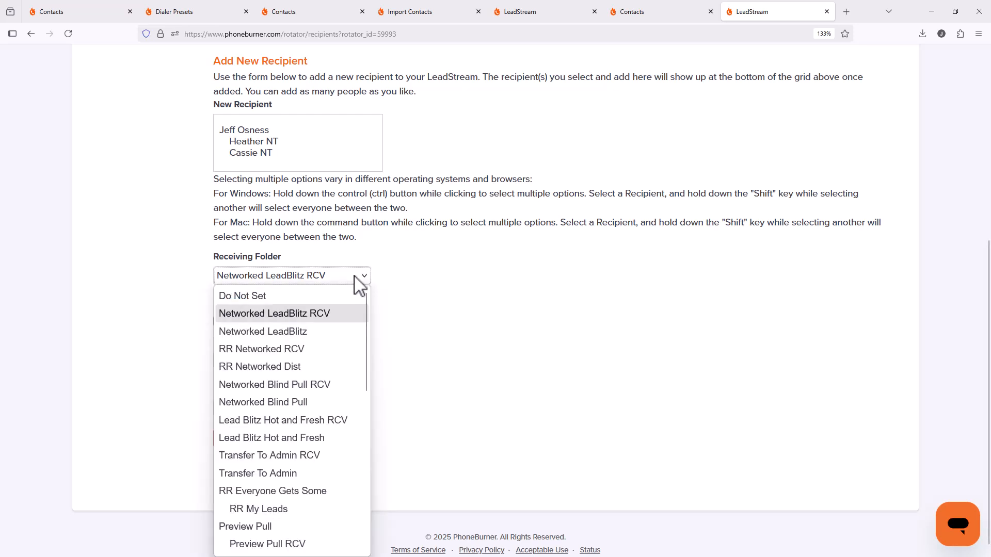
left_click(429, 263)
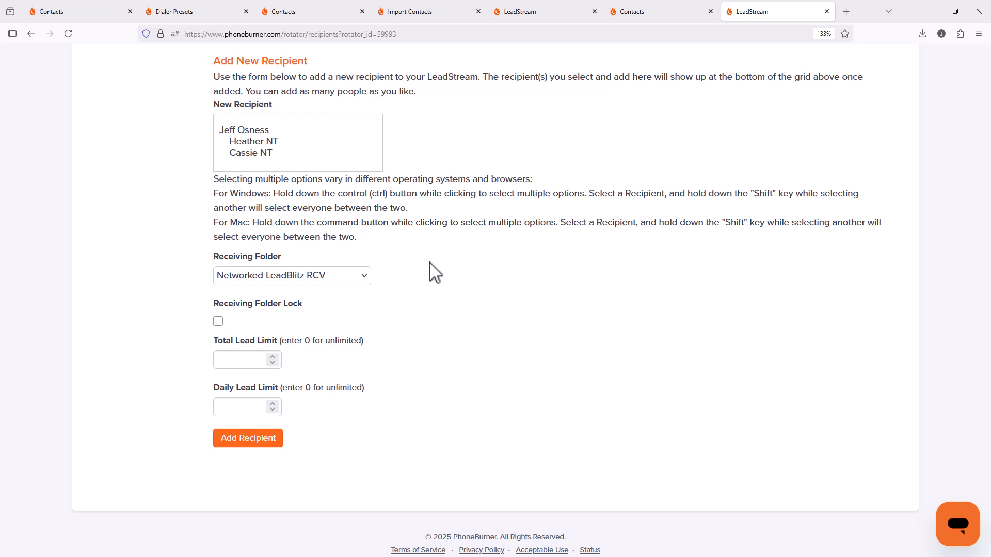
left_click(245, 130)
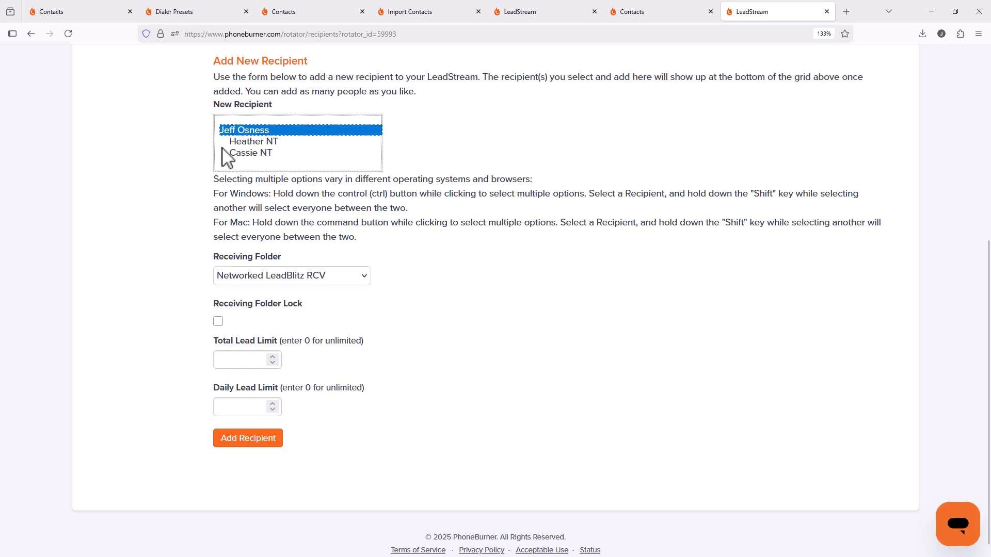
left_click(296, 279)
scroll(303, 365, "down", 10)
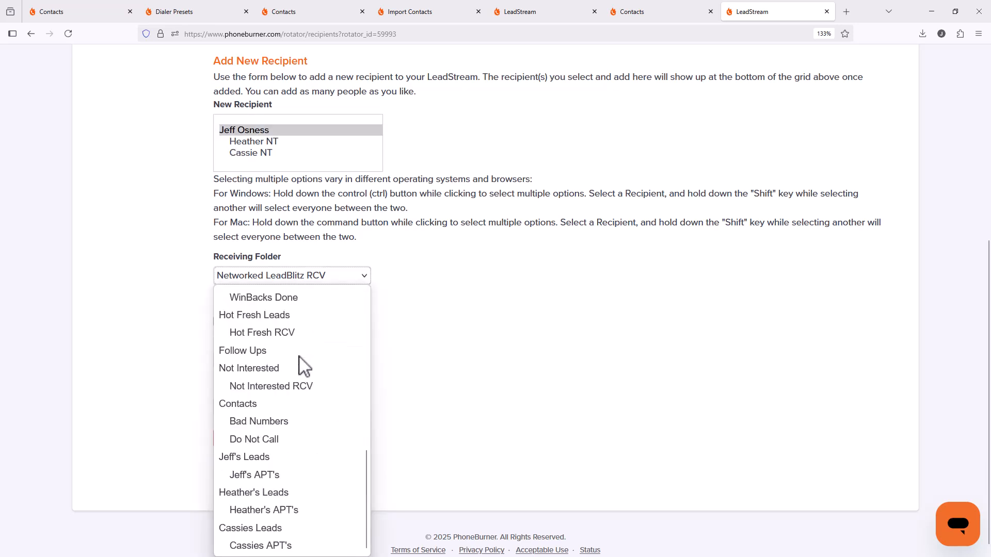
left_click(272, 458)
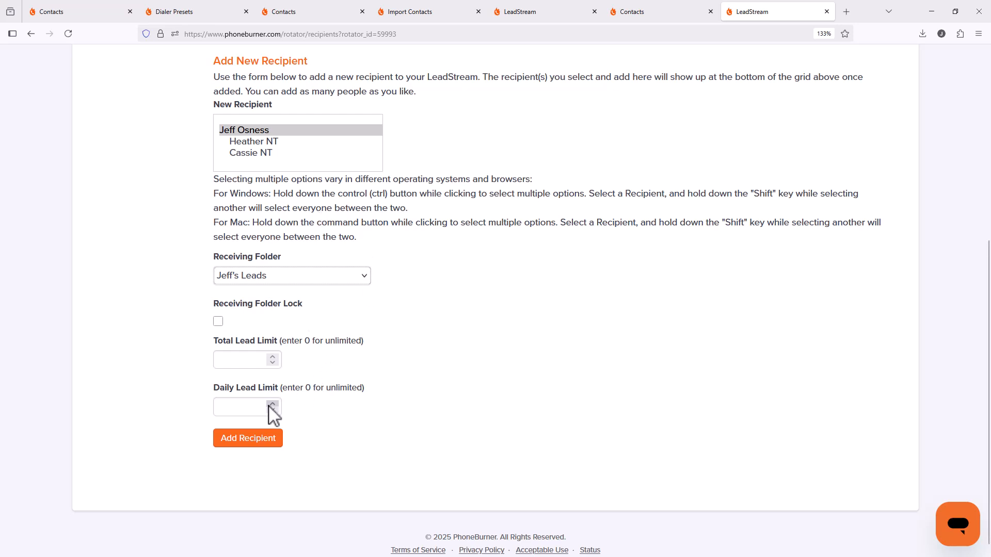
Set the daily lead limit to 20 and add the recipient to the LeadStream.
left_click(243, 411)
type("20")
left_click(243, 437)
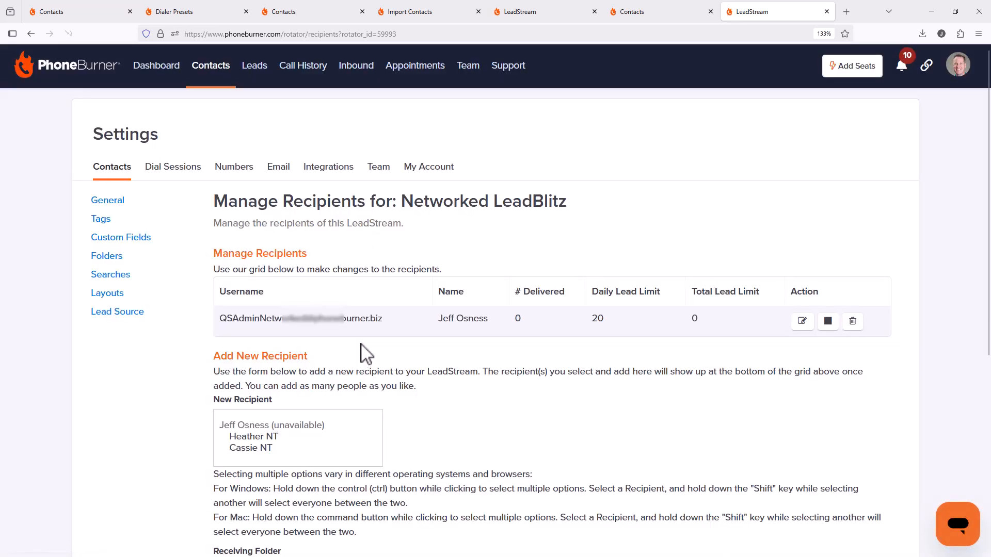
Select the first available team member as the new recipient and choose that member's own leads folder as the receiving folder.
scroll(351, 377, "down", 2)
scroll(351, 377, "down", 3)
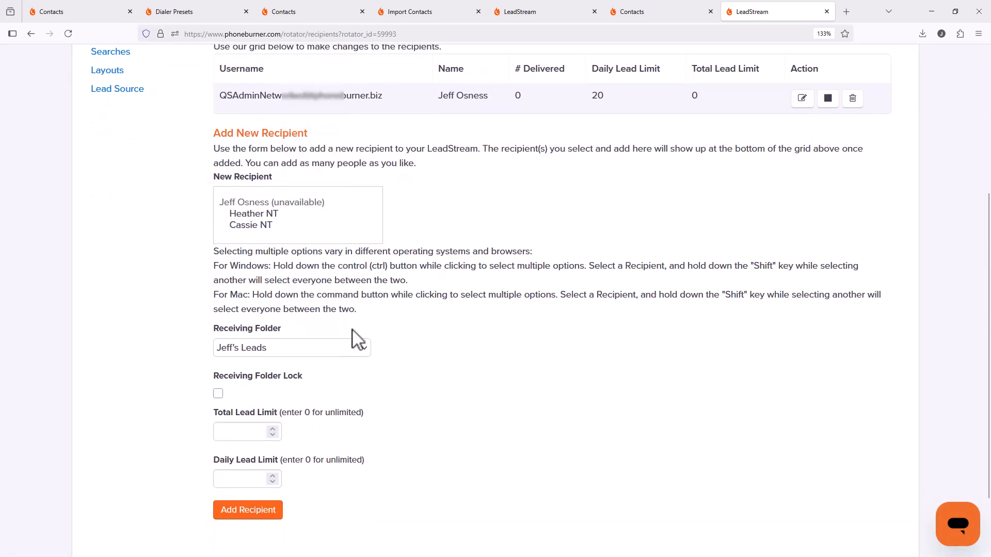
left_click(257, 213)
left_click(294, 348)
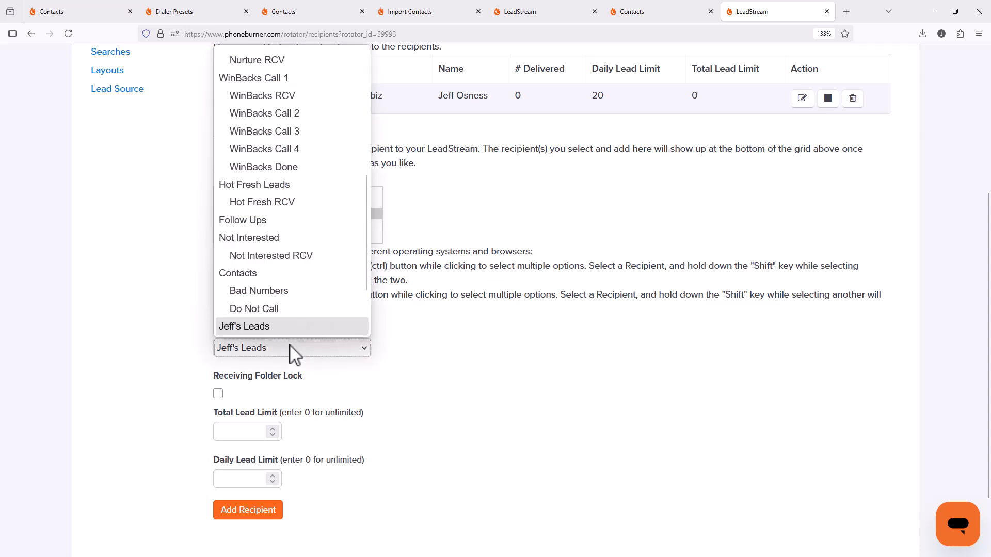
scroll(290, 293, "down", 3)
left_click(262, 275)
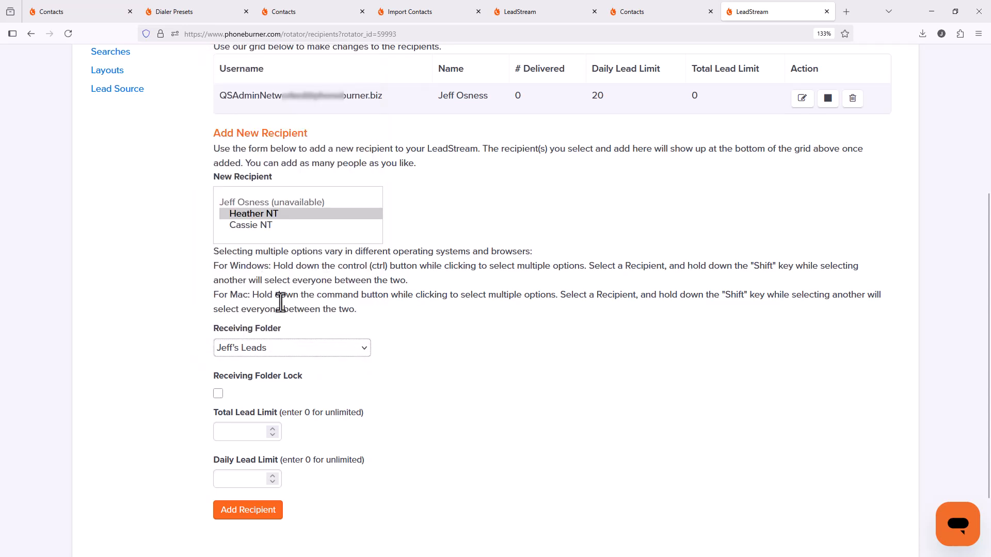
Set the daily lead limit to 1 and add the selected team member to the LeadStream.
scroll(305, 397, "down", 2)
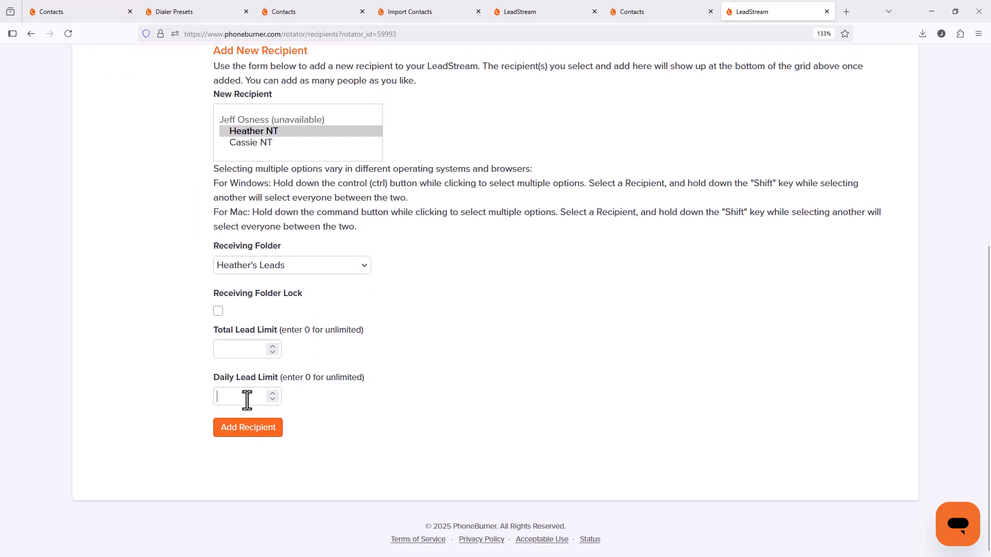
left_click(246, 401)
type("2")
key("BackSpace")
type("1")
left_click(247, 431)
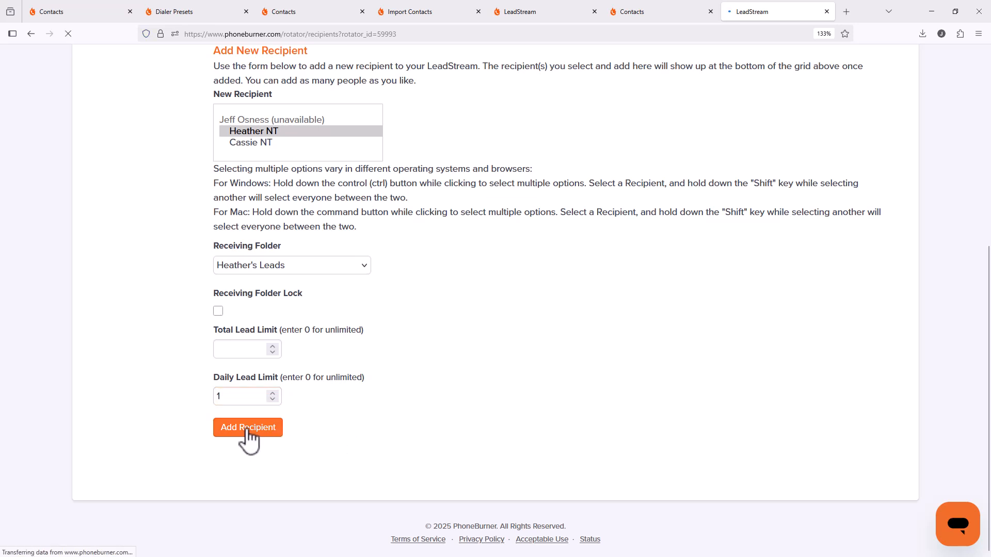
Add the remaining team member as a recipient with that member's own leads folder and a daily lead limit of 5.
scroll(278, 387, "down", 3)
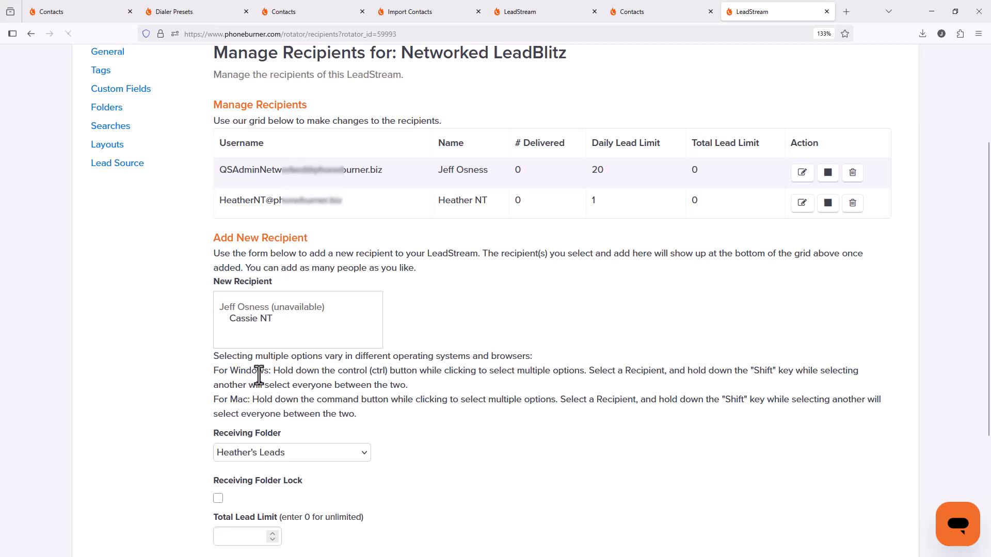
left_click(242, 319)
scroll(258, 368, "down", 3)
left_click(286, 310)
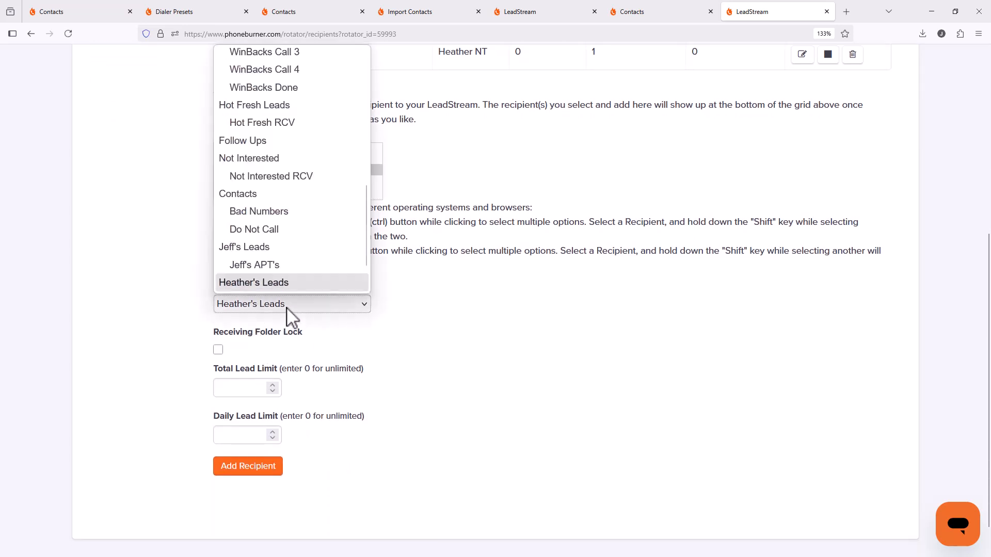
scroll(291, 270, "down", 1)
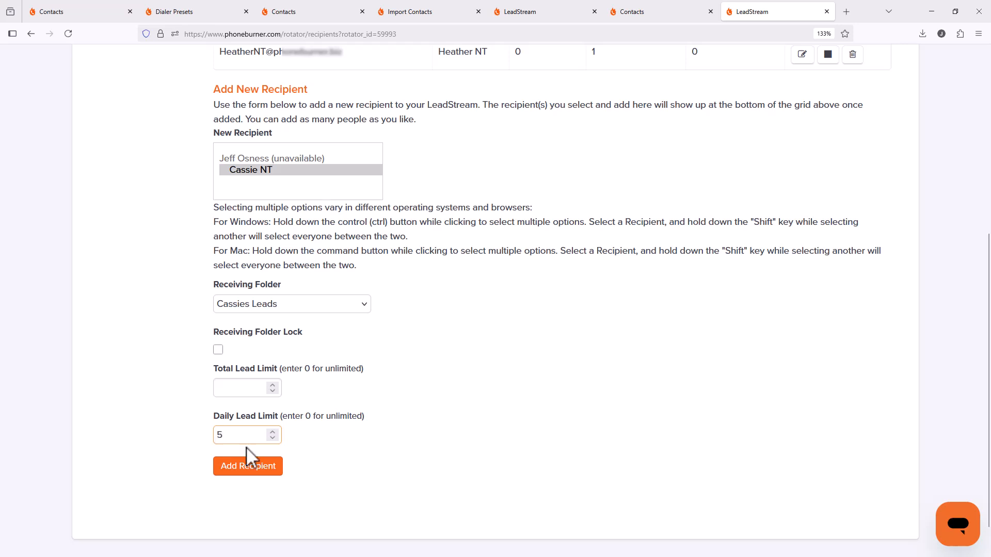
left_click(252, 474)
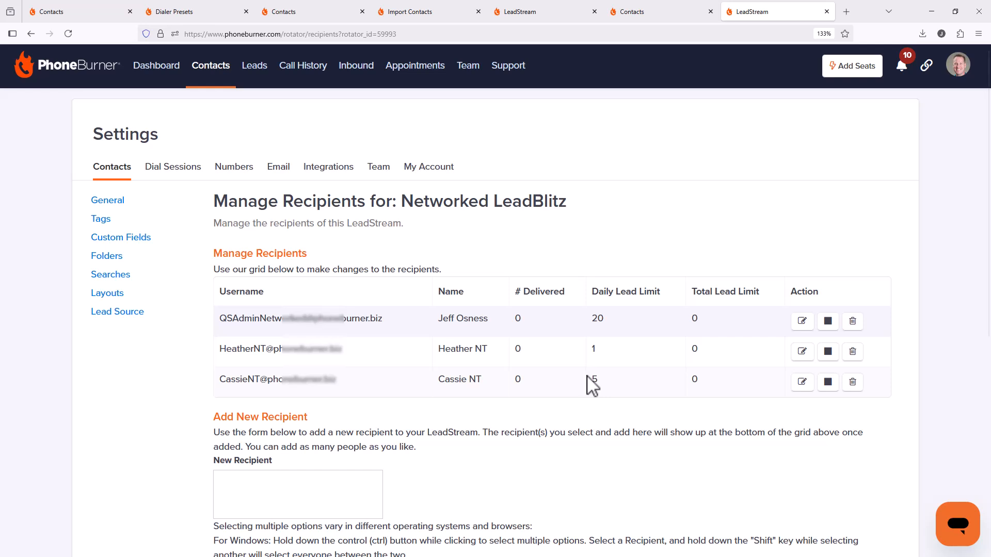
Review the team admin's recipient settings, including limits and receiving folder lock, close them without saving, and look over the recipients page.
left_click(802, 322)
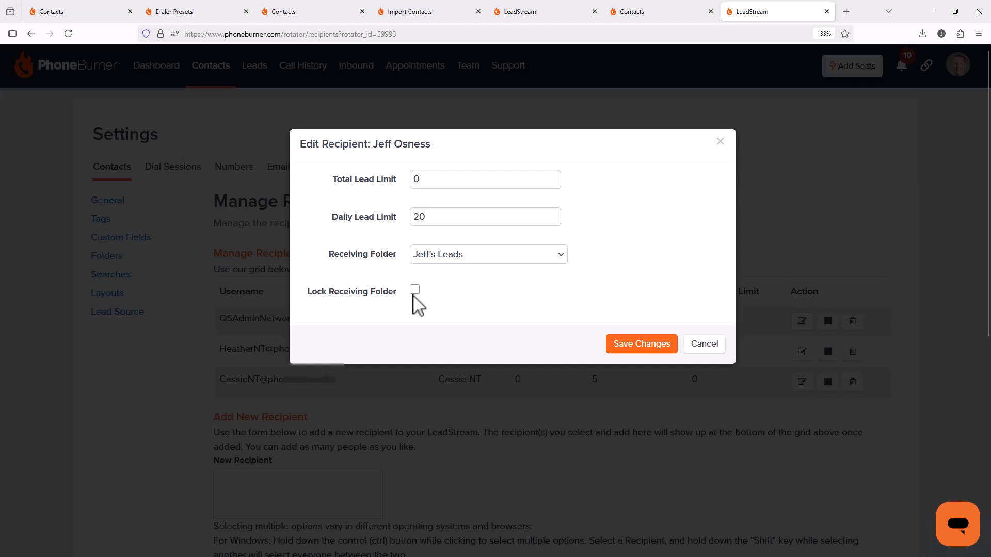
left_click(718, 348)
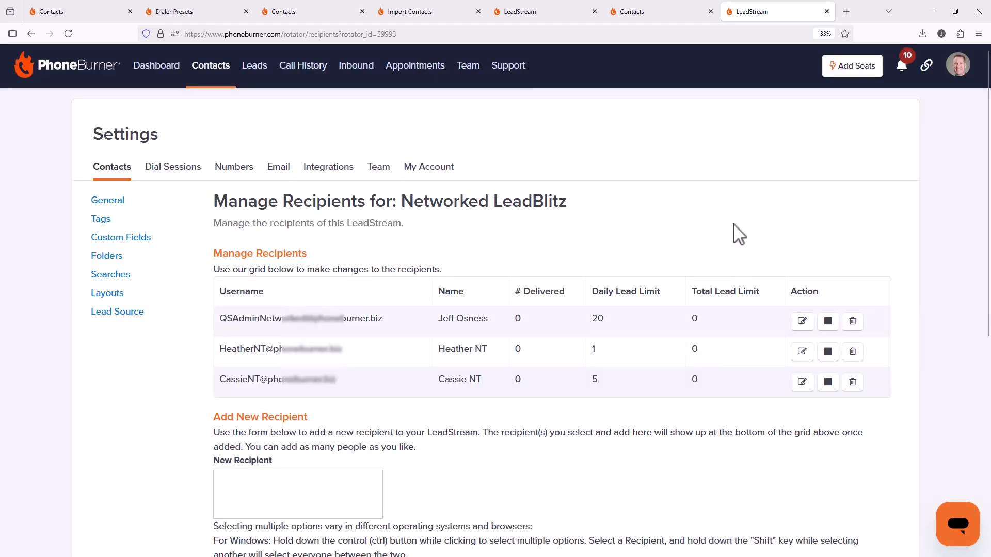
scroll(774, 278, "down", 2)
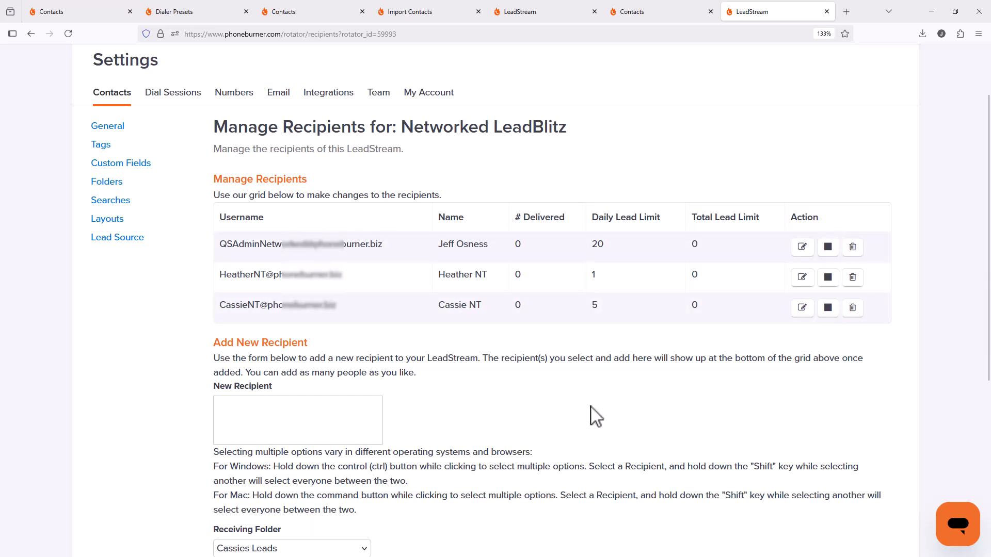
scroll(552, 391, "up", 2)
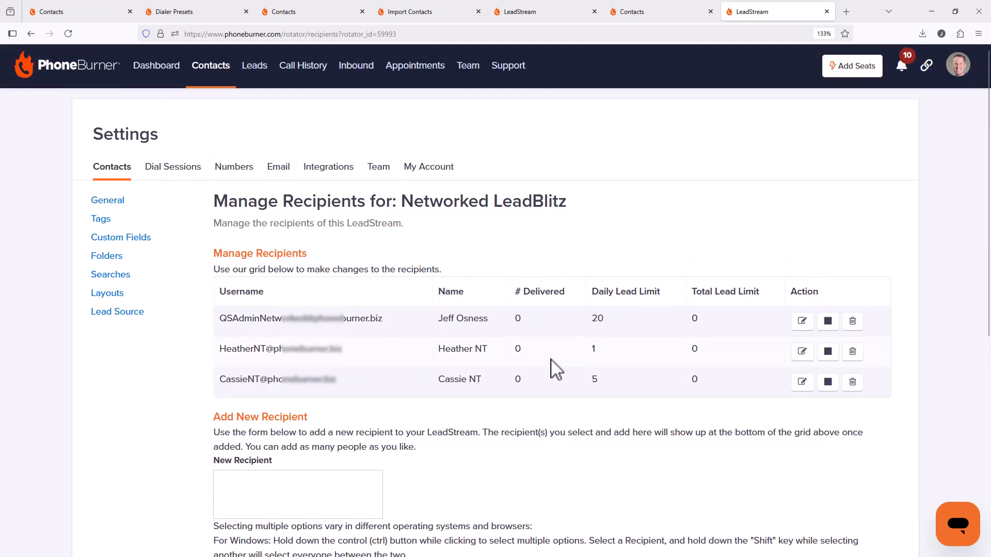
Open the Networked LeadBlitz LeadStream on the admin's Leads page and enable its in-app notifications.
left_click(264, 73)
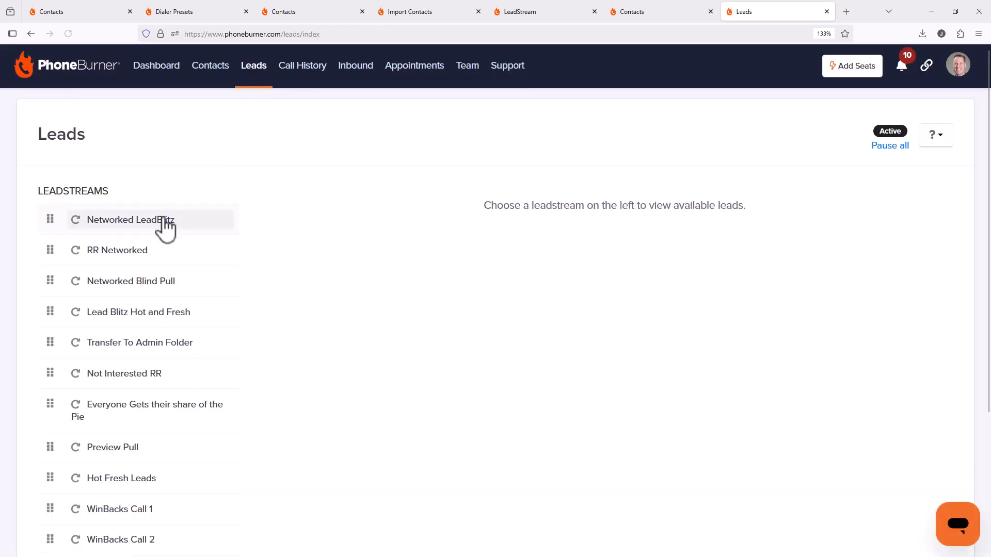
left_click(129, 222)
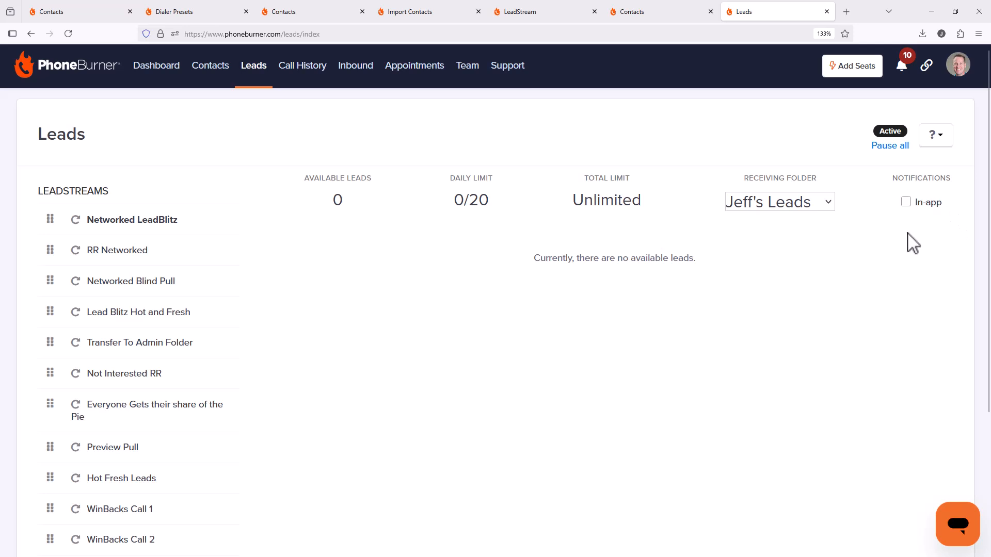
left_click(906, 202)
Log in as the second team member, enable in-app notifications for Networked LeadBlitz, and return to the admin account.
left_click(466, 79)
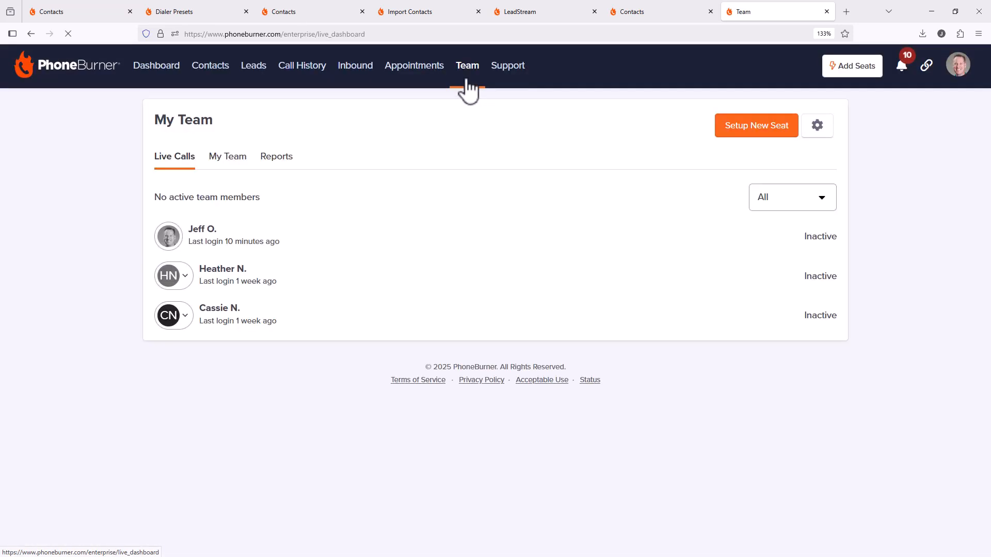
left_click(186, 282)
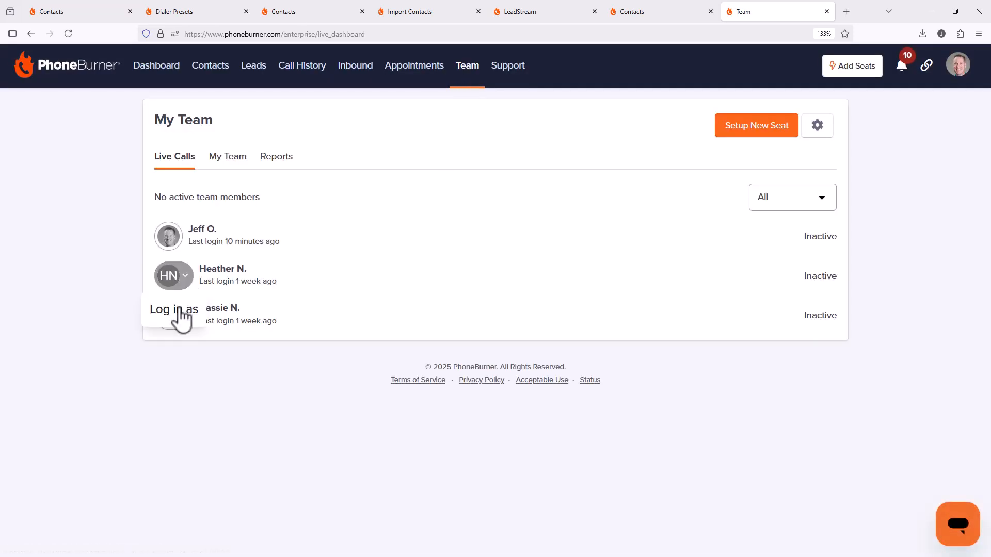
left_click(179, 313)
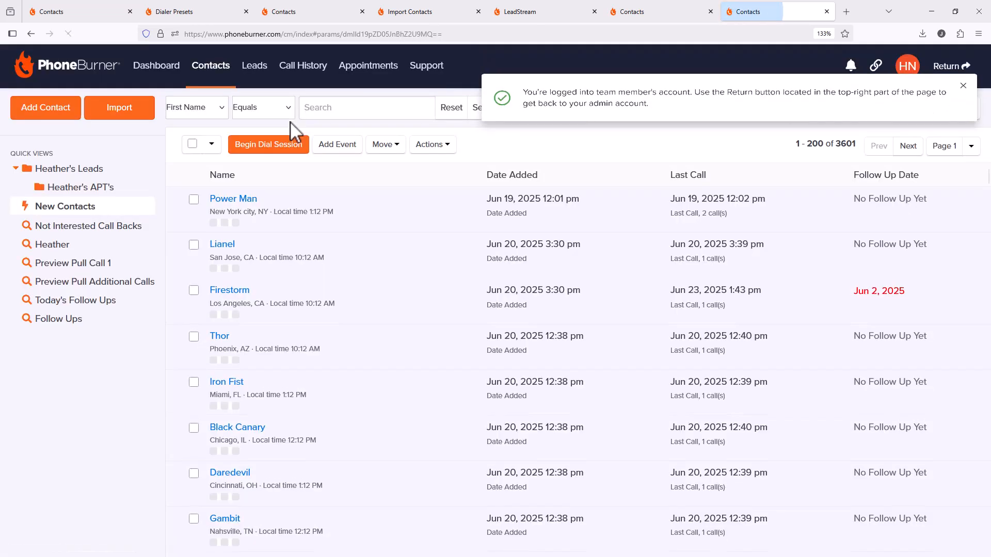
left_click(253, 66)
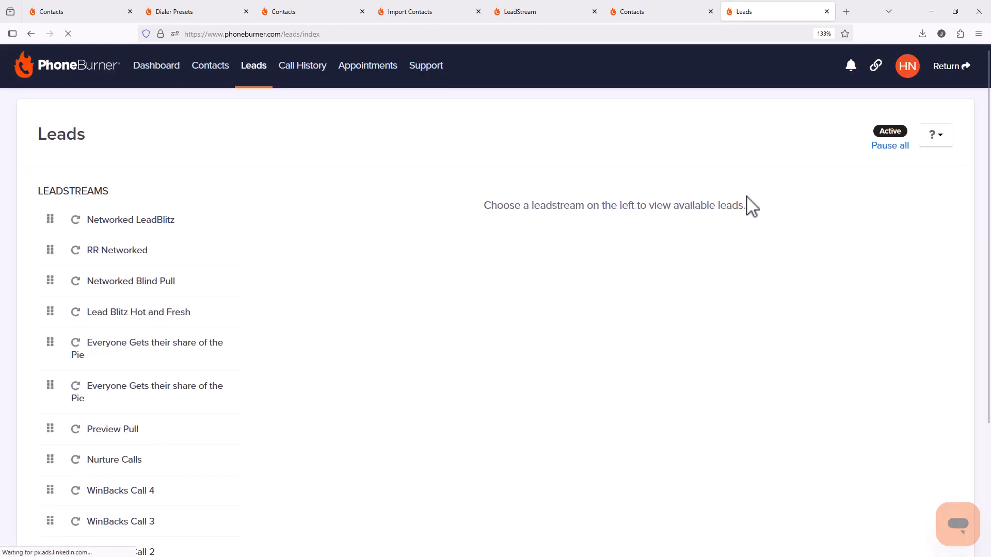
left_click(119, 223)
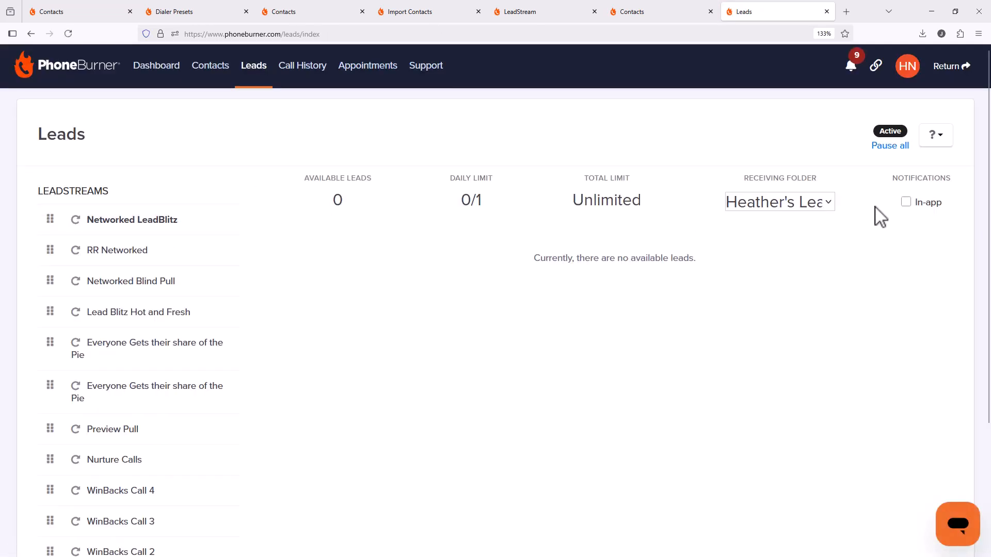
left_click(906, 203)
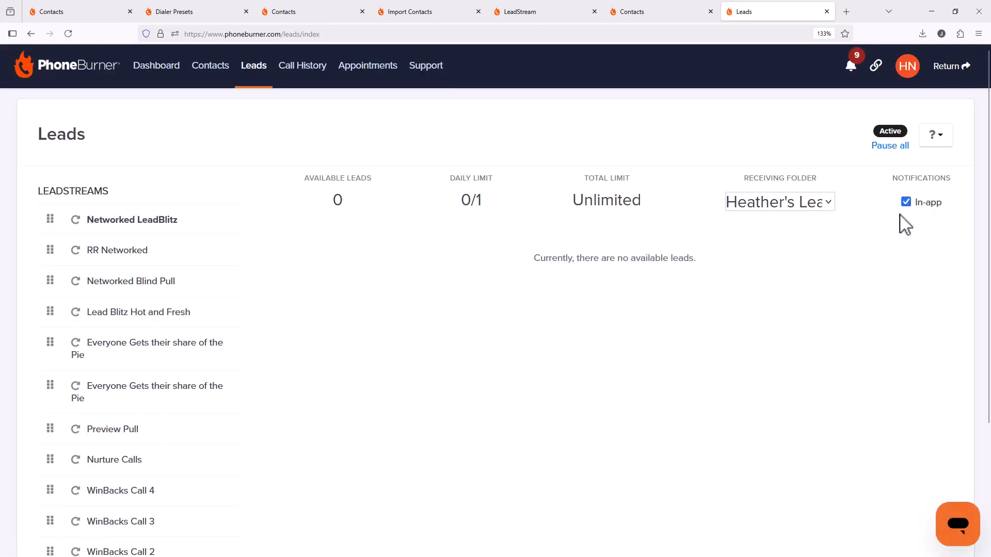
left_click(952, 66)
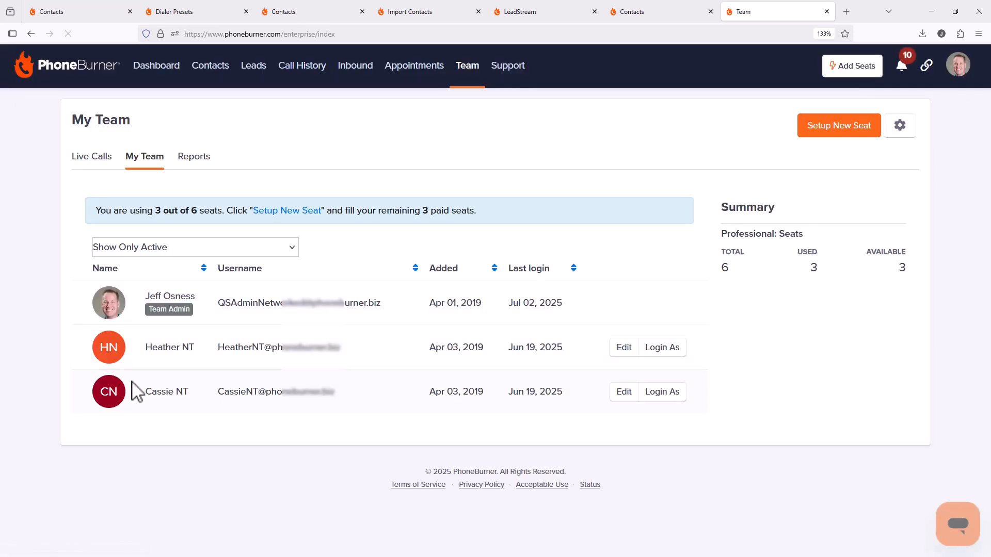
Log in as the third team member, enable in-app notifications for Networked LeadBlitz, and return to the admin account.
left_click(664, 393)
left_click(260, 76)
left_click(140, 223)
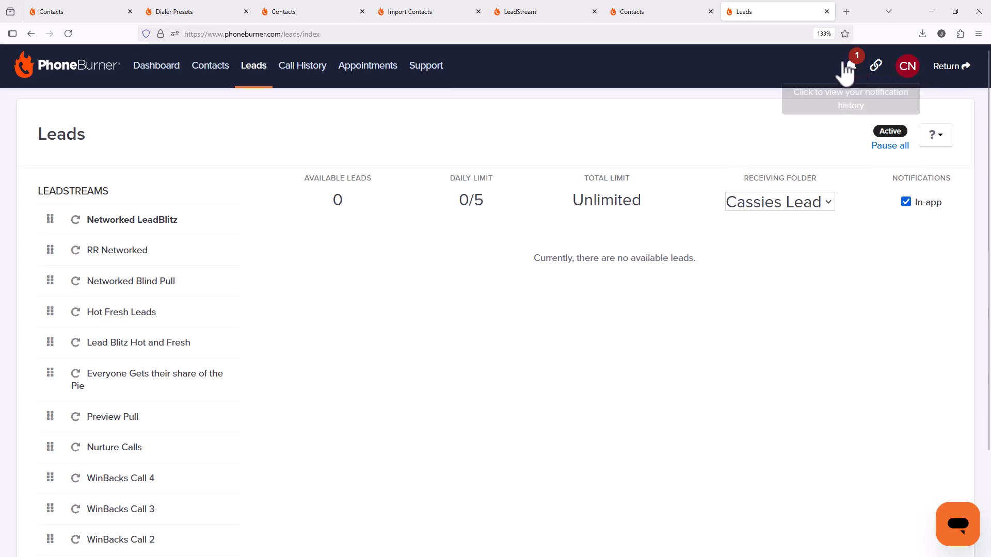
left_click(940, 71)
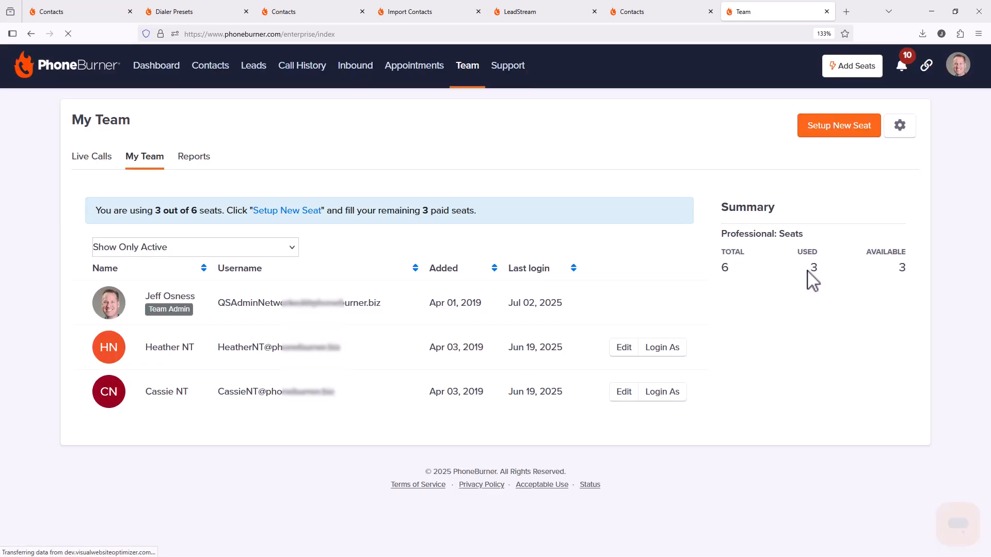
Check the Networked LeadBlitz contact folder, and move the first contact from RR Networked Dist into it.
left_click(204, 66)
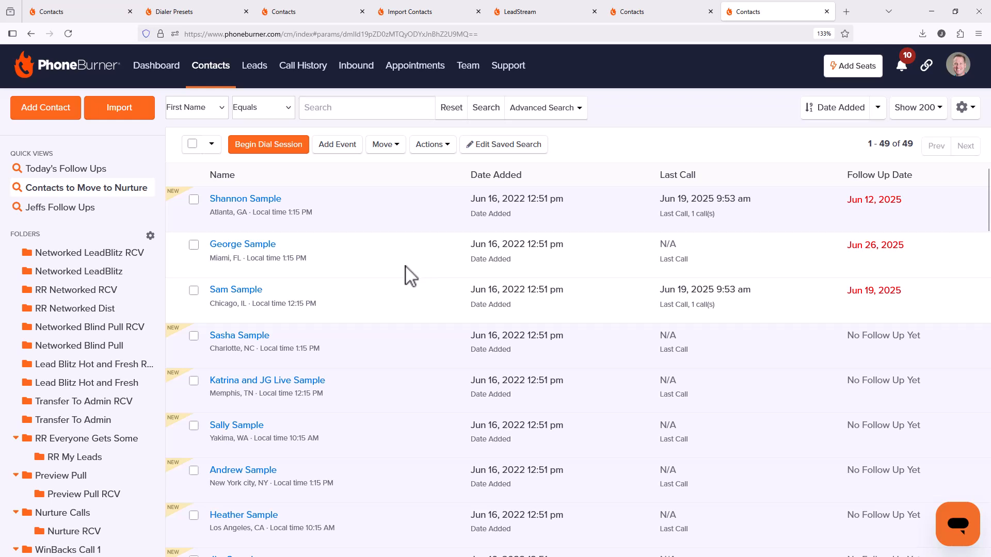
left_click(126, 271)
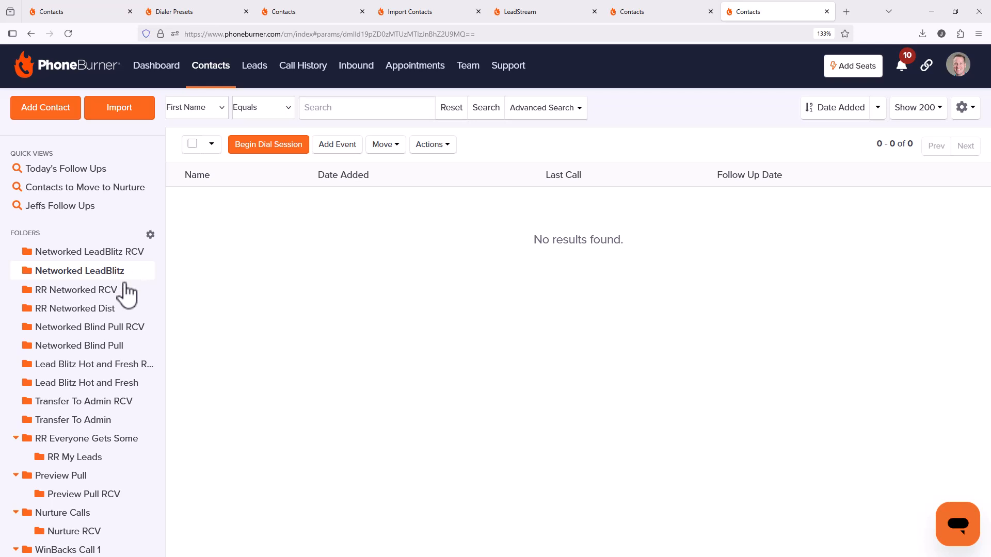
left_click(110, 309)
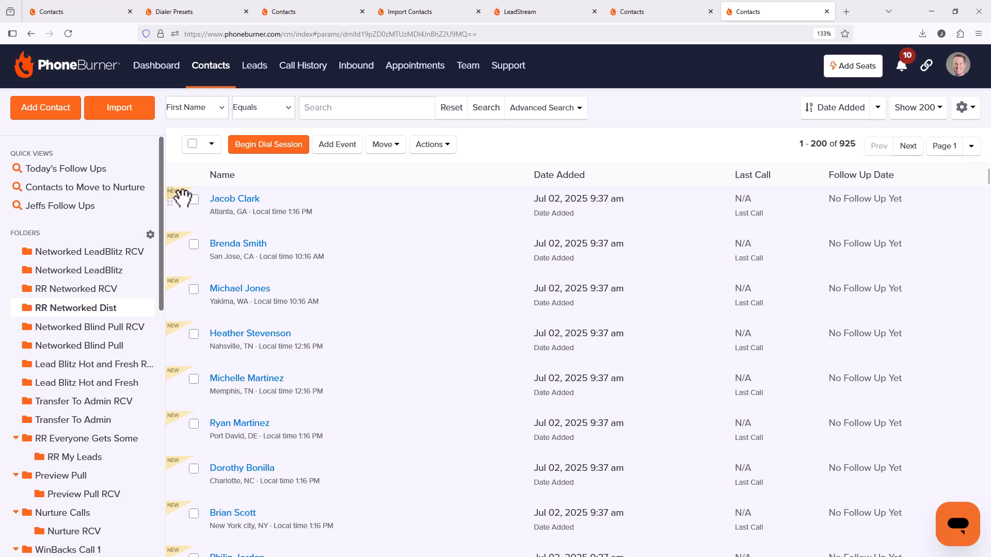
left_click(194, 200)
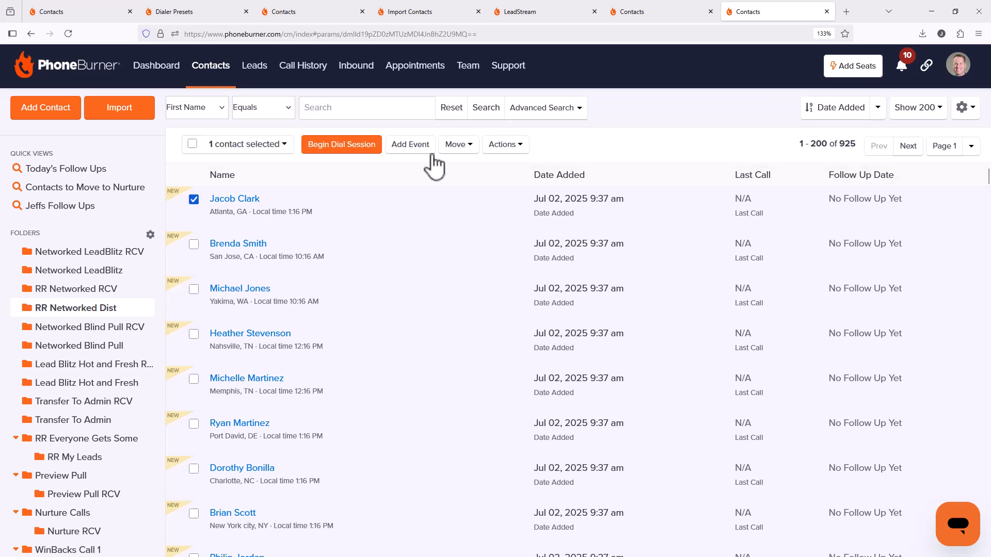
left_click(466, 146)
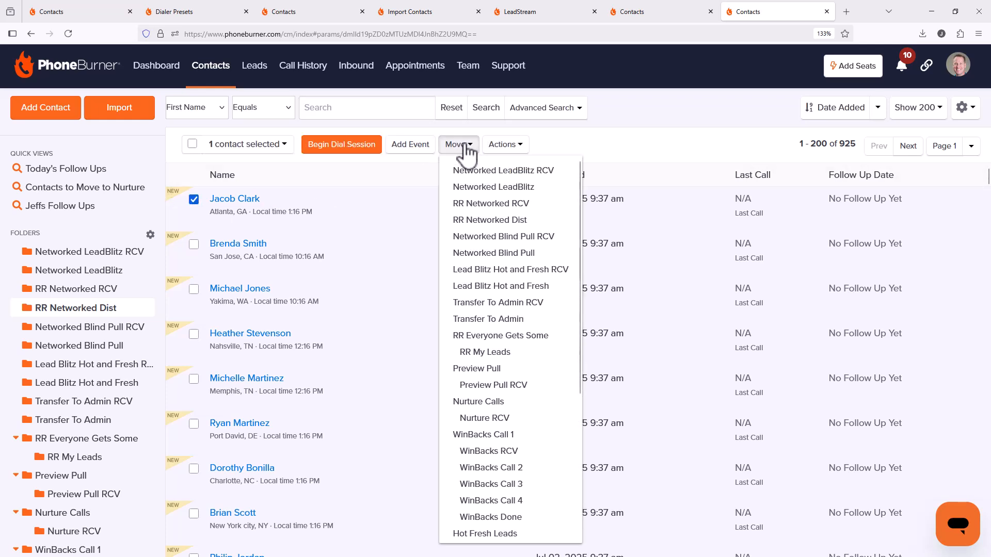
left_click(481, 188)
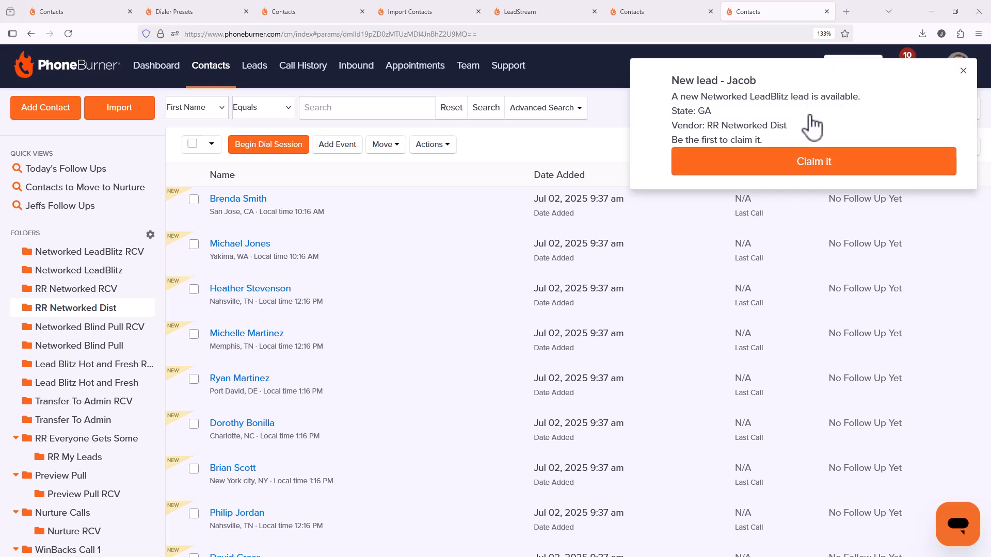
Claim the new Networked LeadBlitz lead and allow microphone access so the call is dialed.
left_click(813, 167)
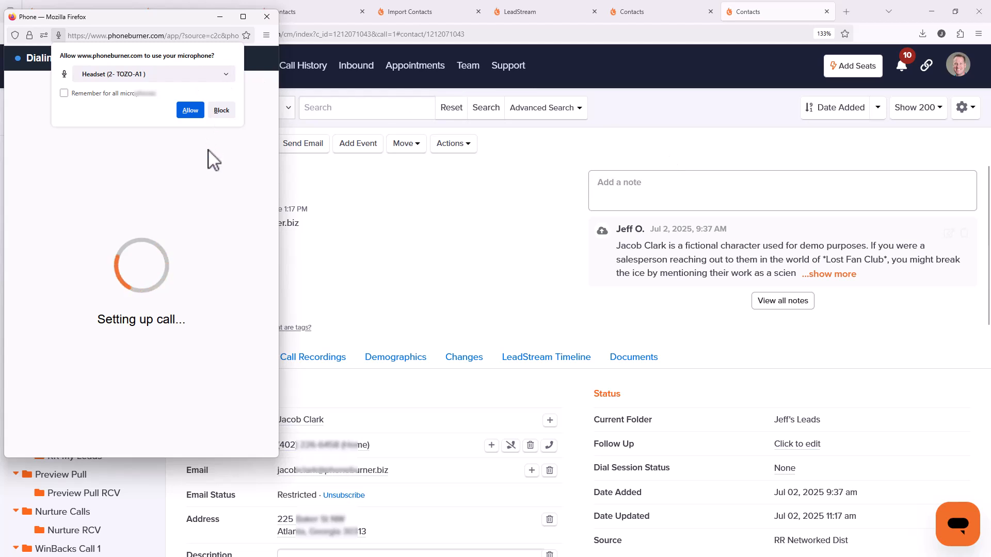
left_click(191, 110)
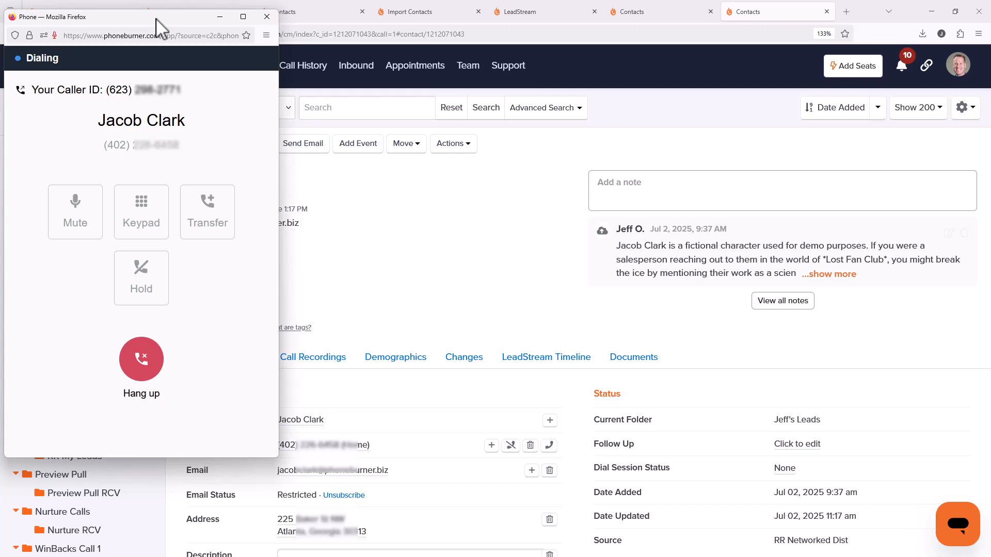
left_click_drag(157, 18, 162, 16)
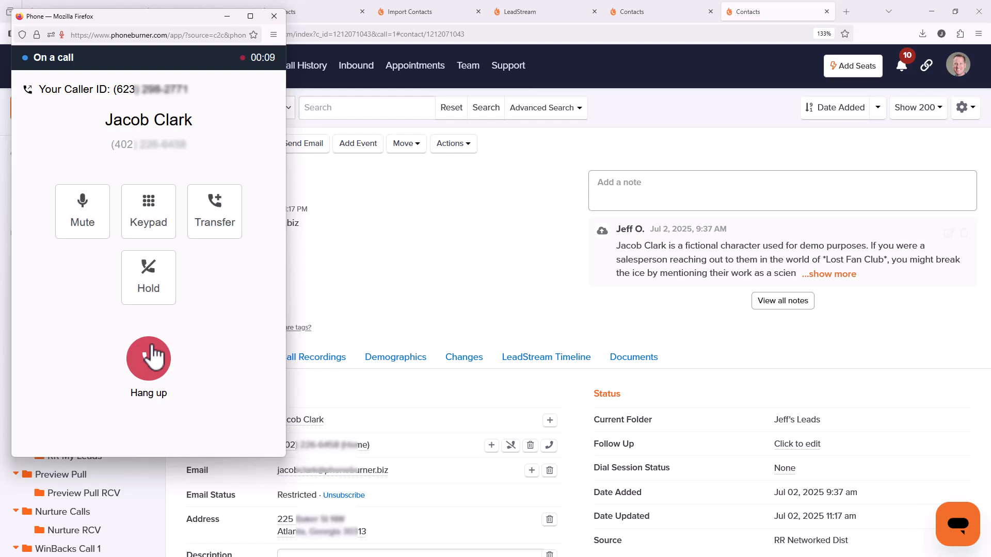
Hang up the call and save it with the Follow Up disposition and a follow-up date of 07/09/2025.
left_click(154, 357)
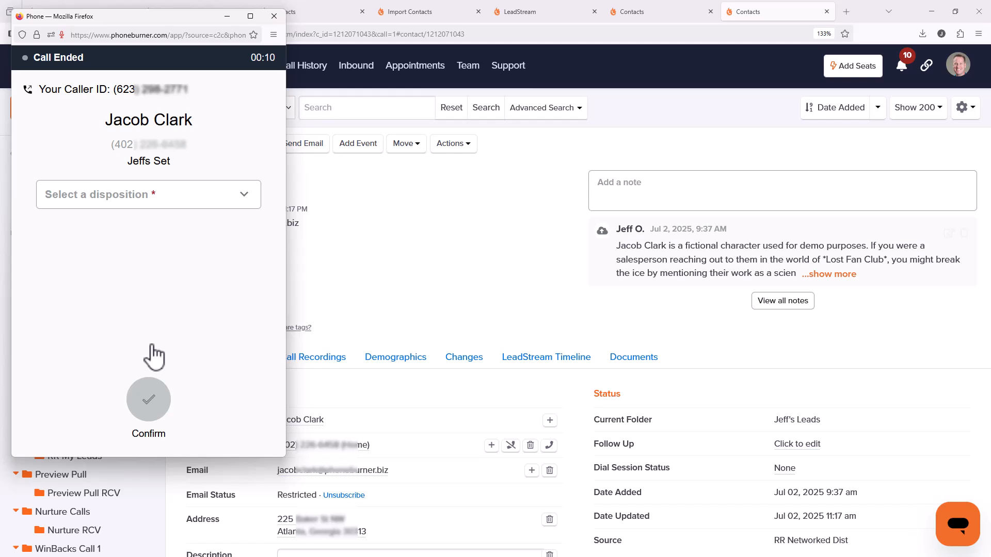
left_click(148, 204)
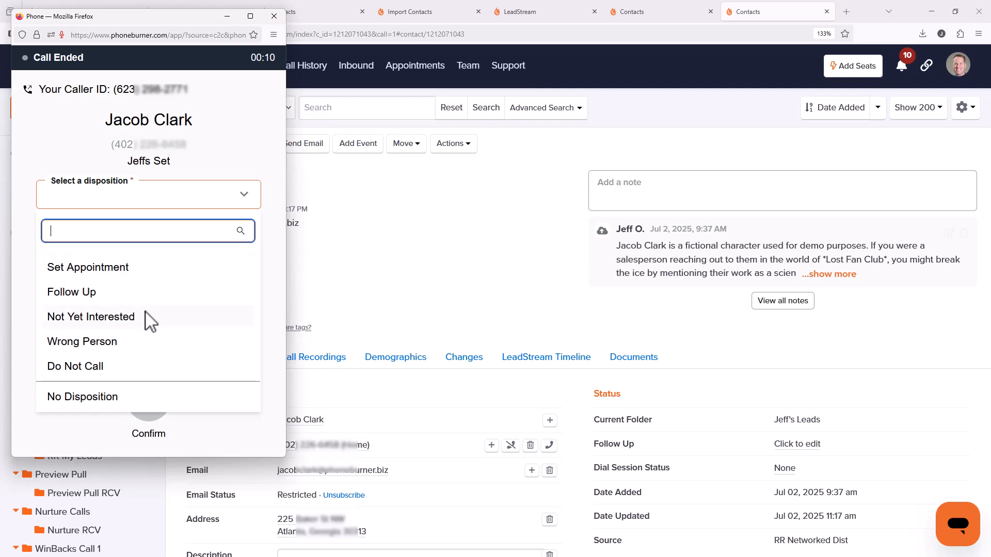
left_click(123, 298)
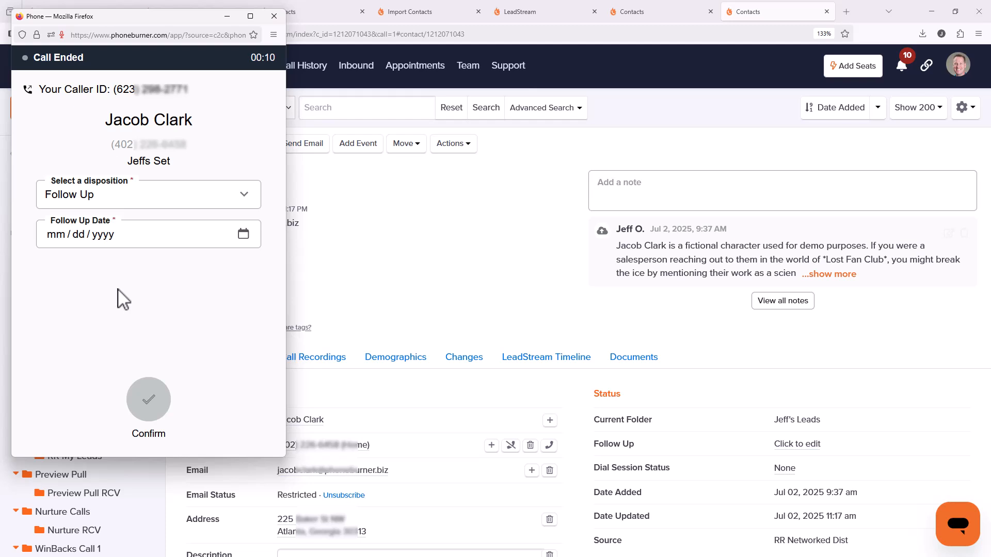
left_click(176, 245)
left_click(244, 236)
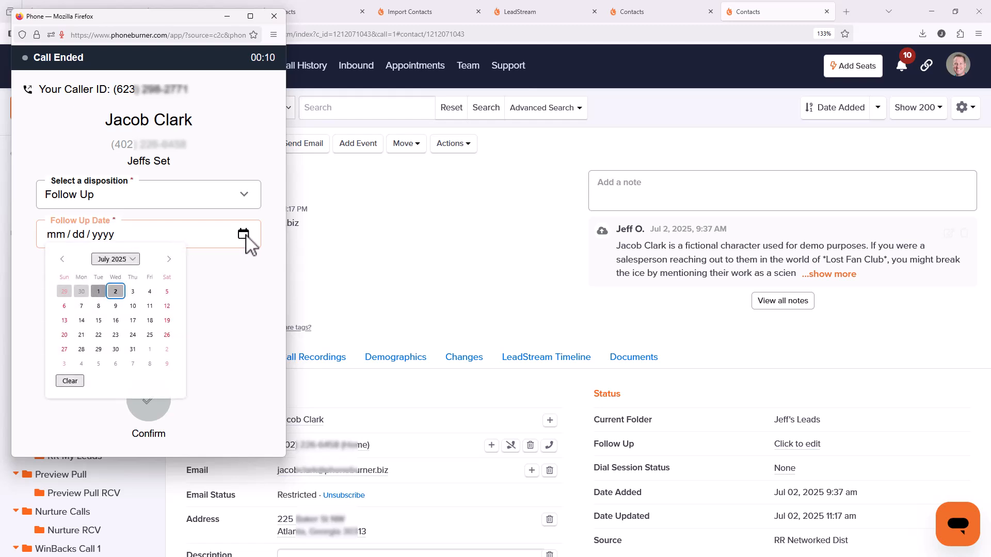
left_click(115, 307)
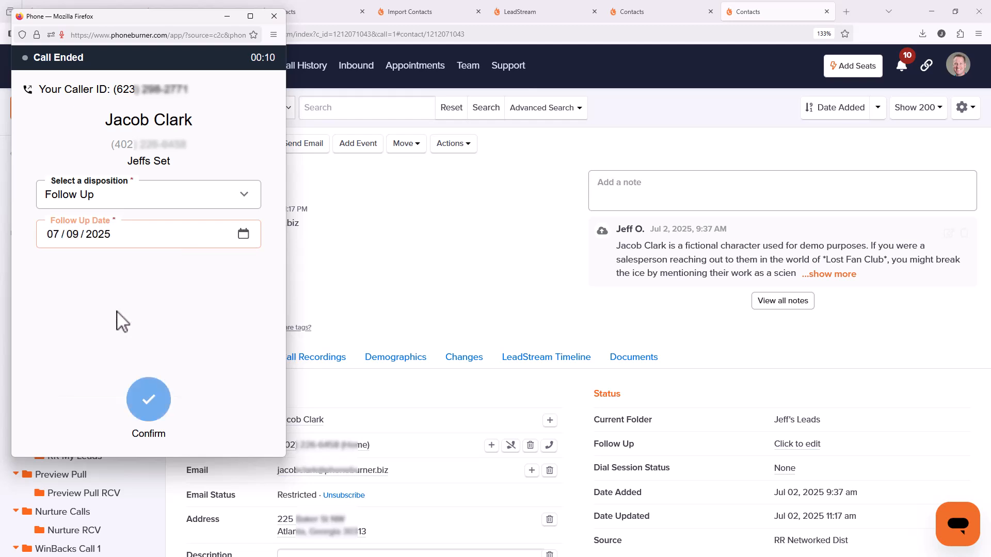
left_click(146, 408)
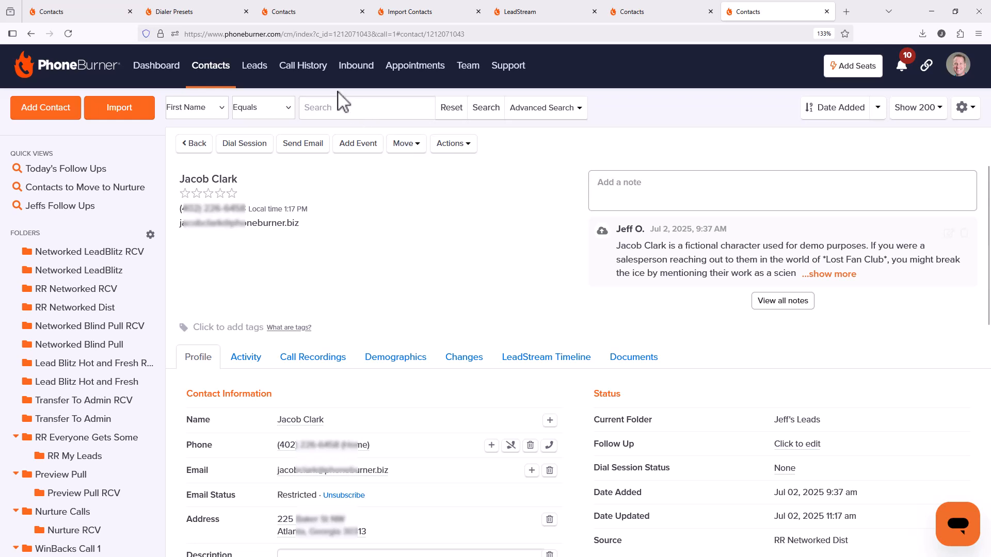
Find the Follow Ups contact folder and open the record of the first contact in it.
scroll(138, 431, "down", 2)
scroll(139, 439, "down", 6)
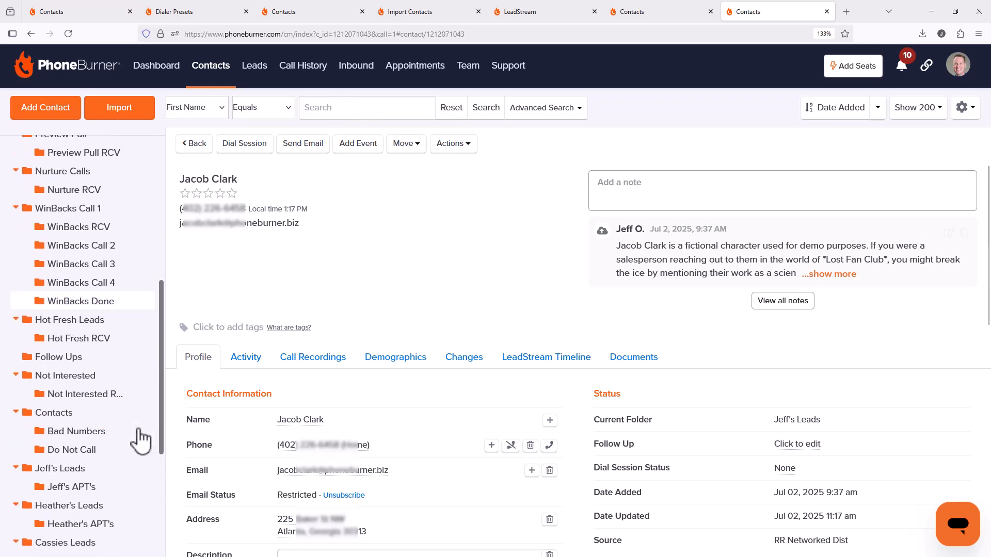
scroll(138, 438, "down", 2)
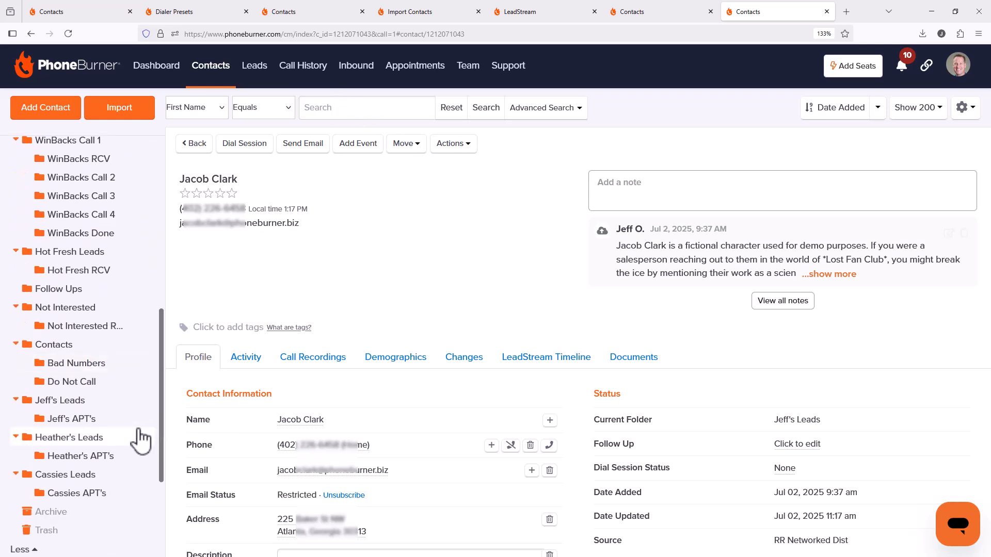
scroll(108, 382, "up", 2)
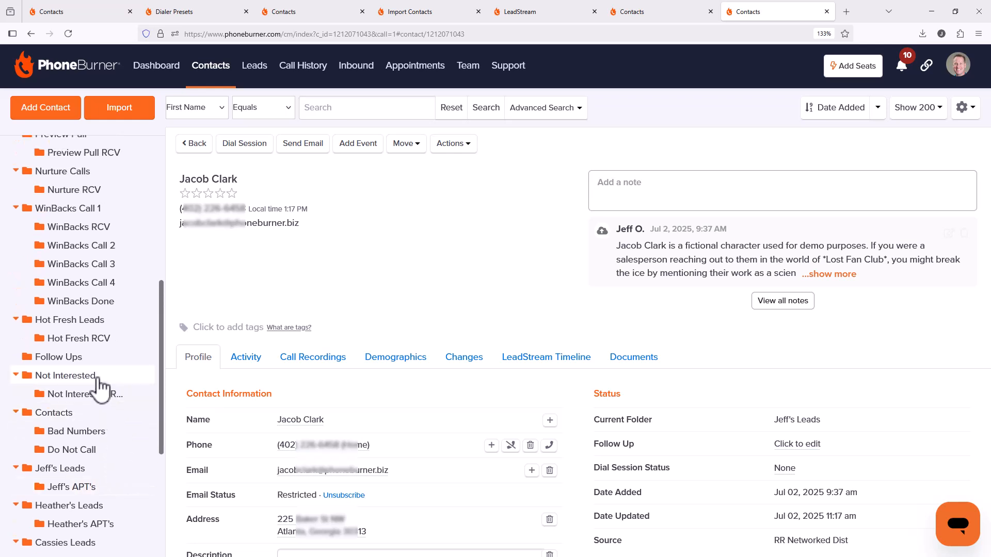
left_click(71, 357)
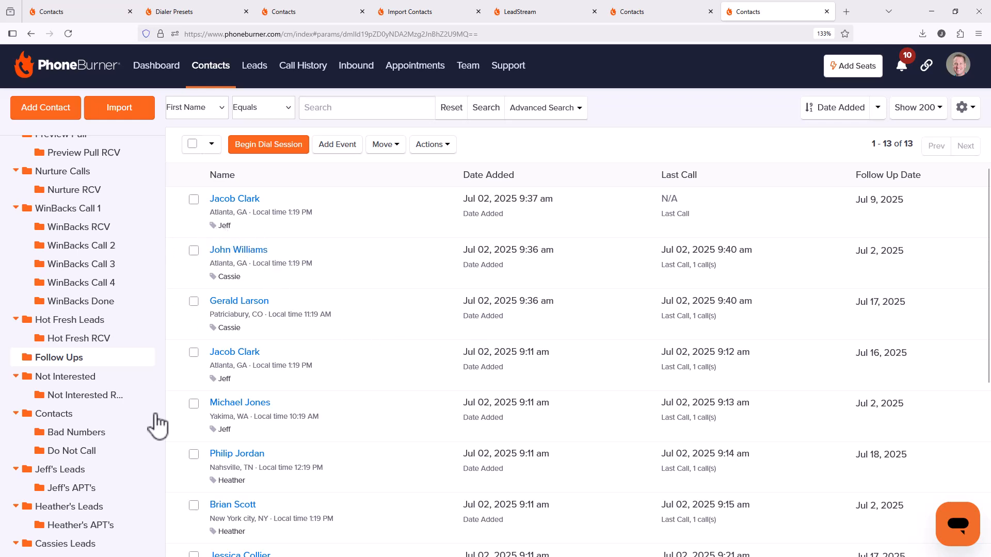
scroll(126, 447, "down", 3)
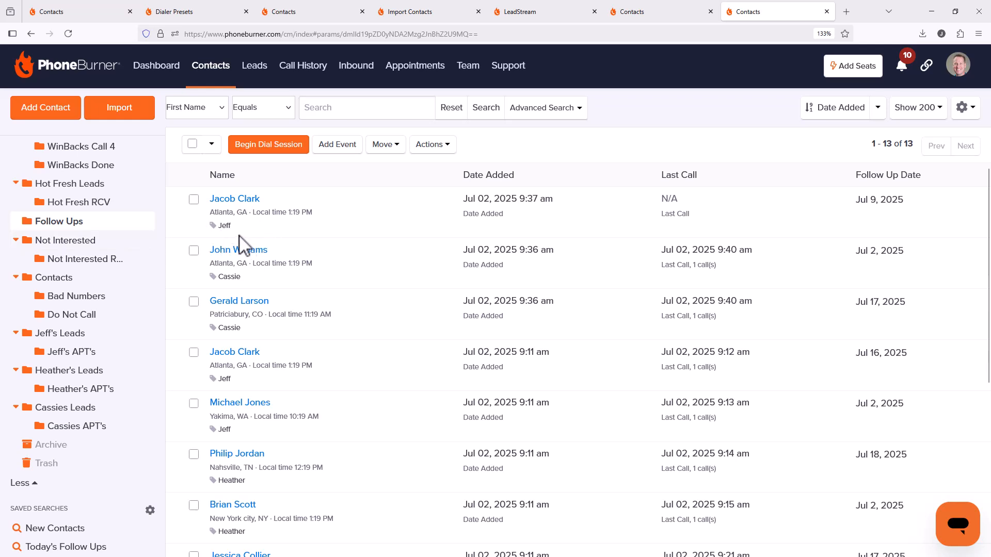
left_click(237, 201)
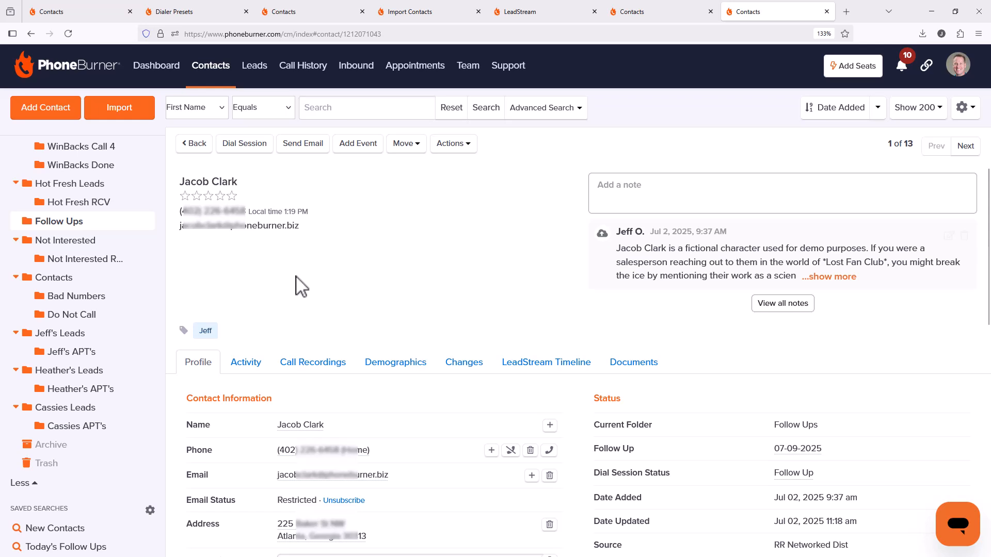
Examine the tag choices and the destination folders for moving the open contact, without choosing any.
left_click(257, 332)
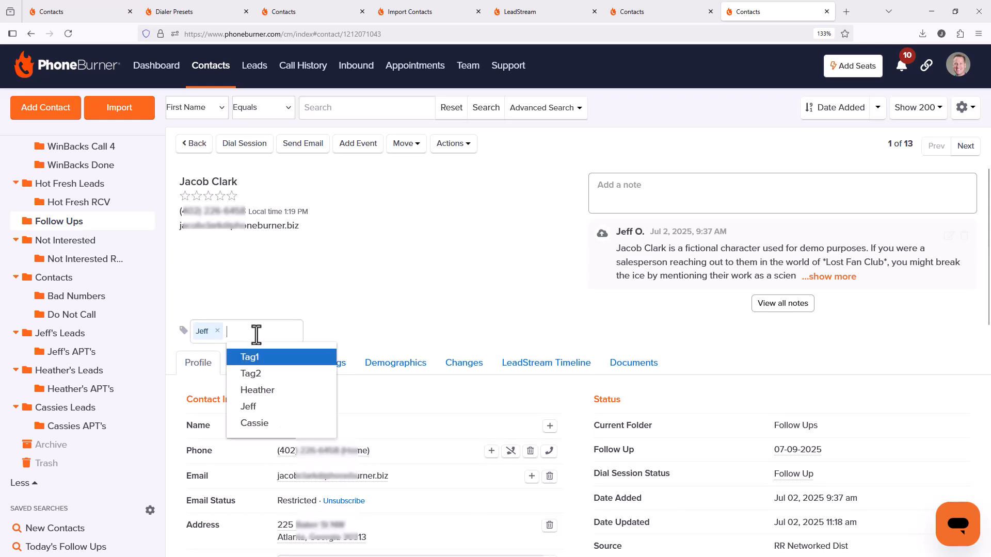
left_click(368, 306)
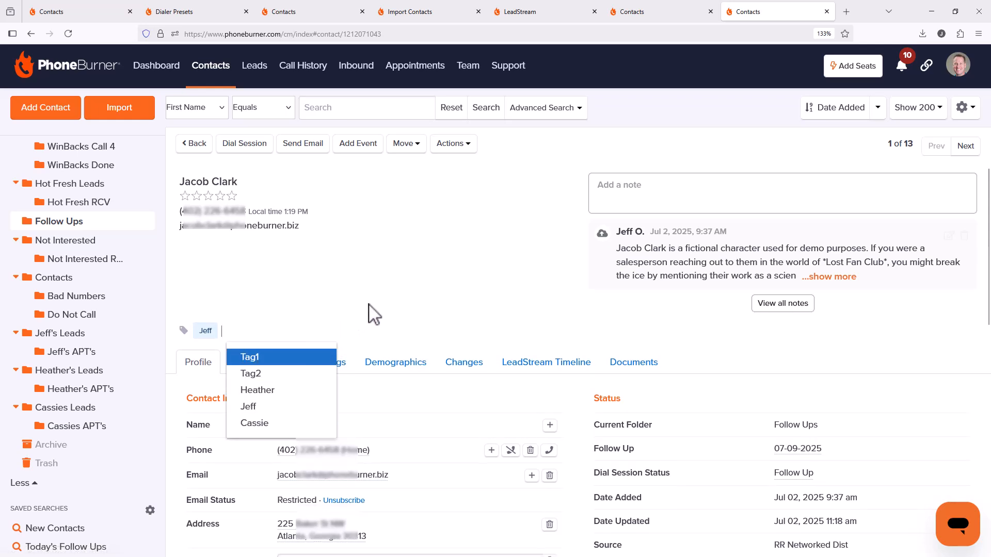
left_click(241, 331)
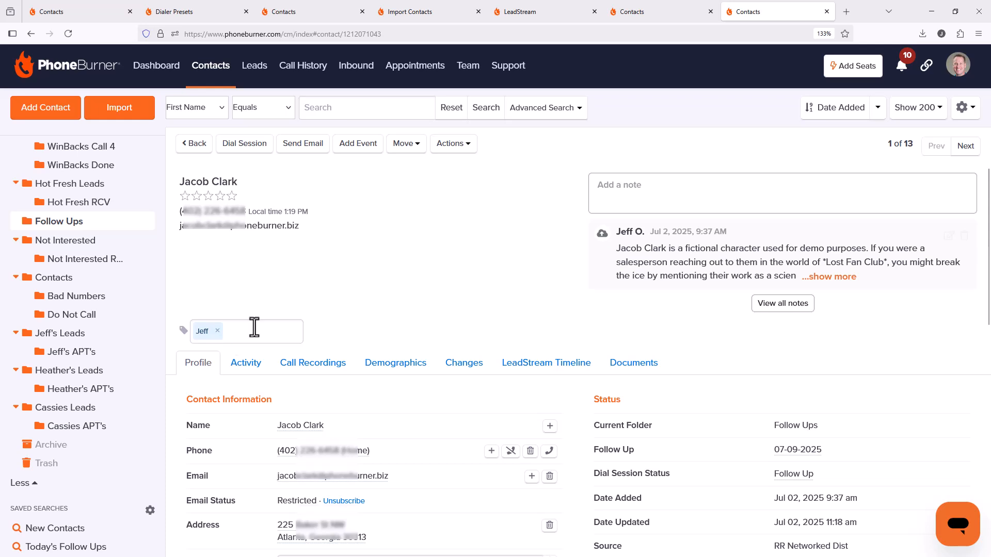
left_click(367, 305)
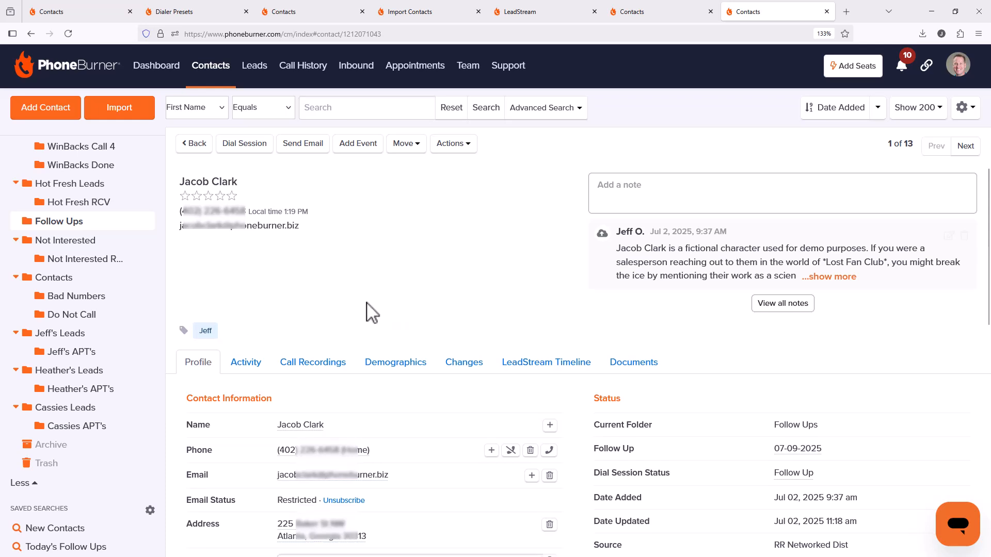
left_click(406, 144)
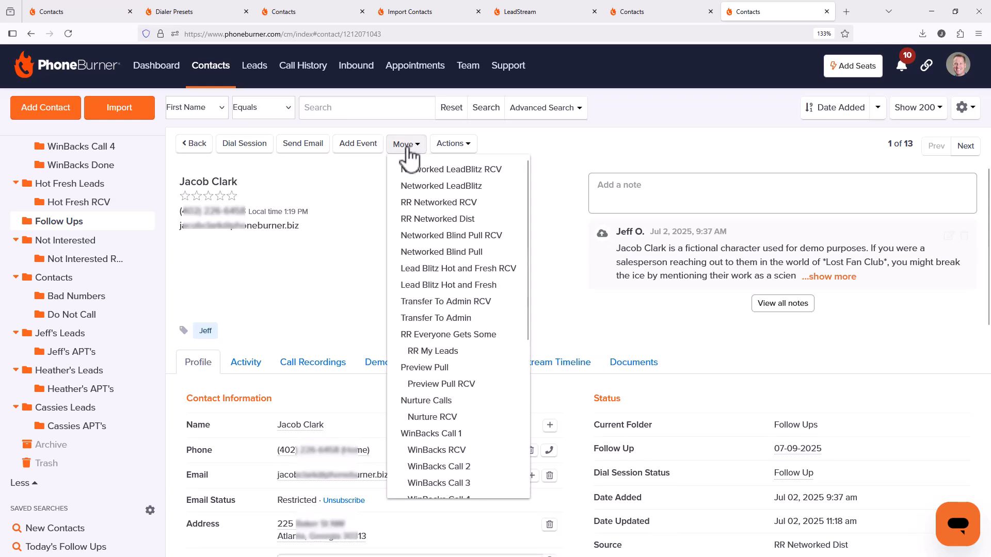
left_click(407, 145)
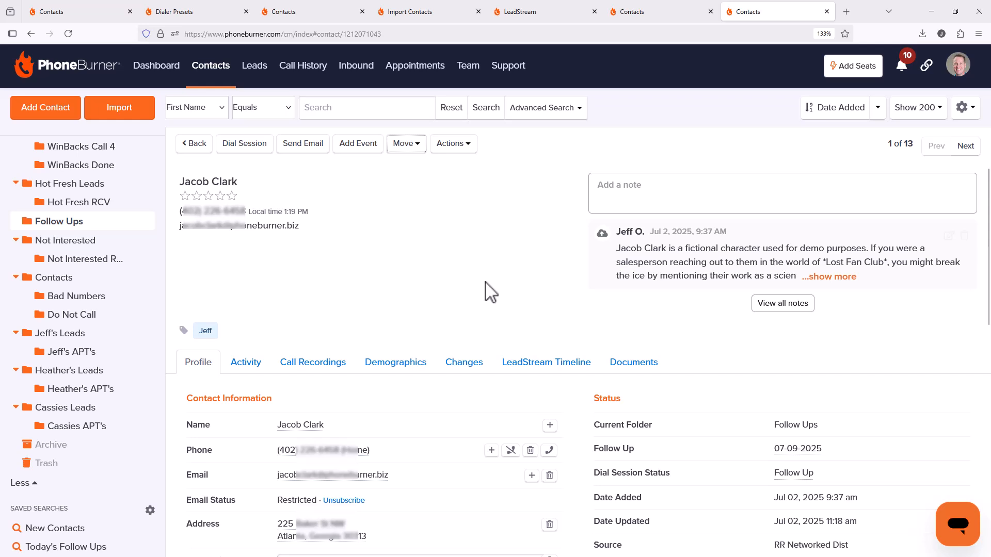